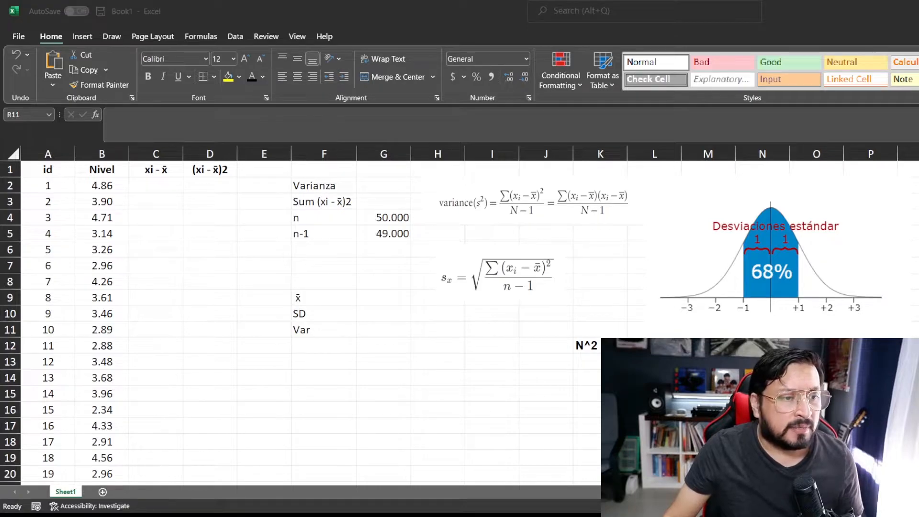
click(162, 186)
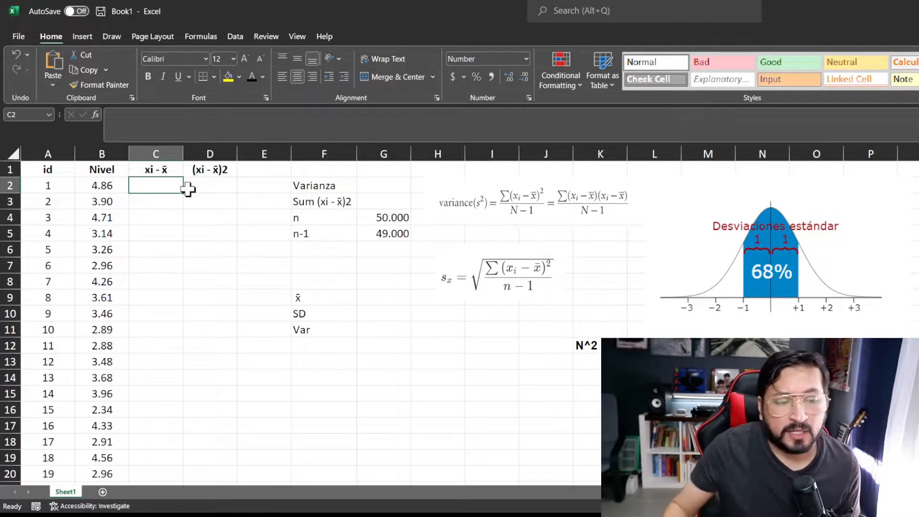
click(524, 206)
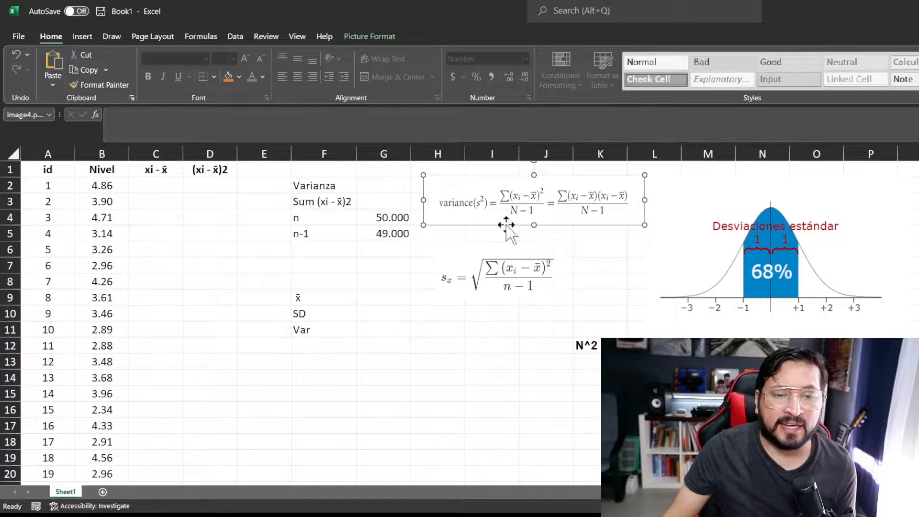
click(156, 185)
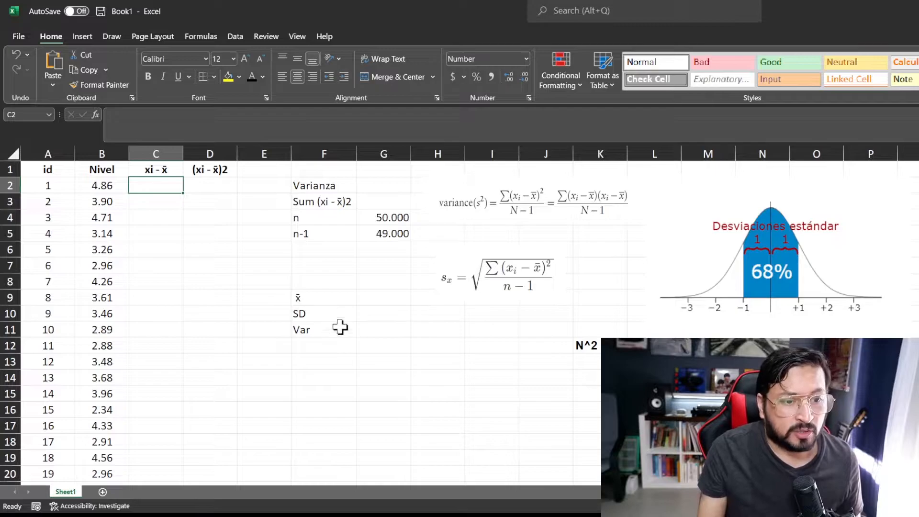
Step: Calculate the mean of the Nivel values in G9 with AVERAGE over B2:B51
click(381, 298)
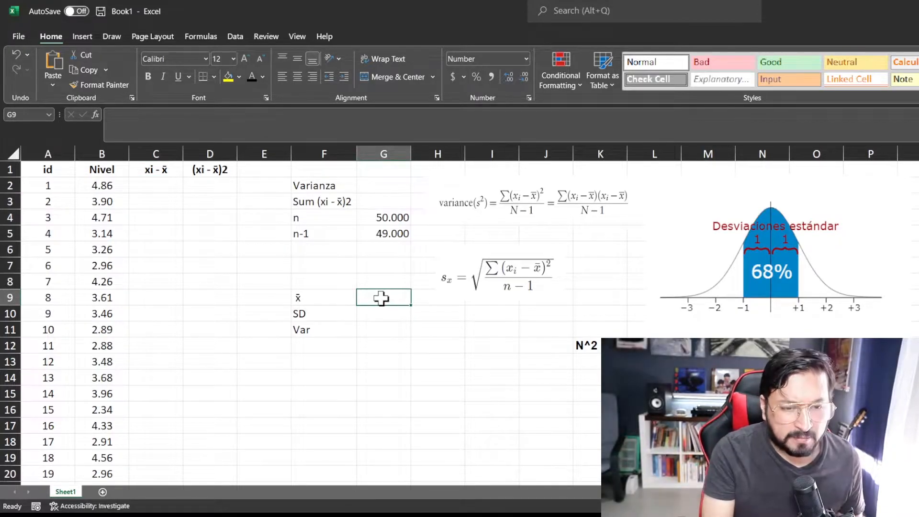
text(=)
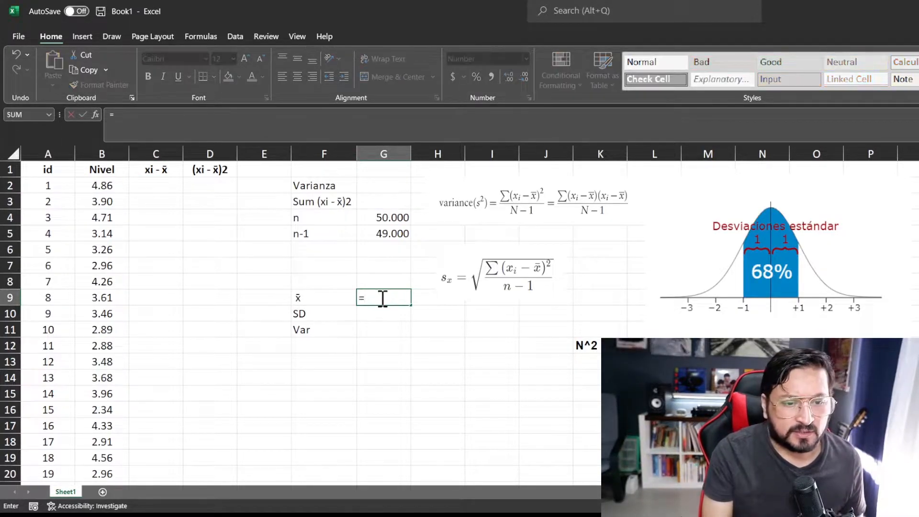
text(a)
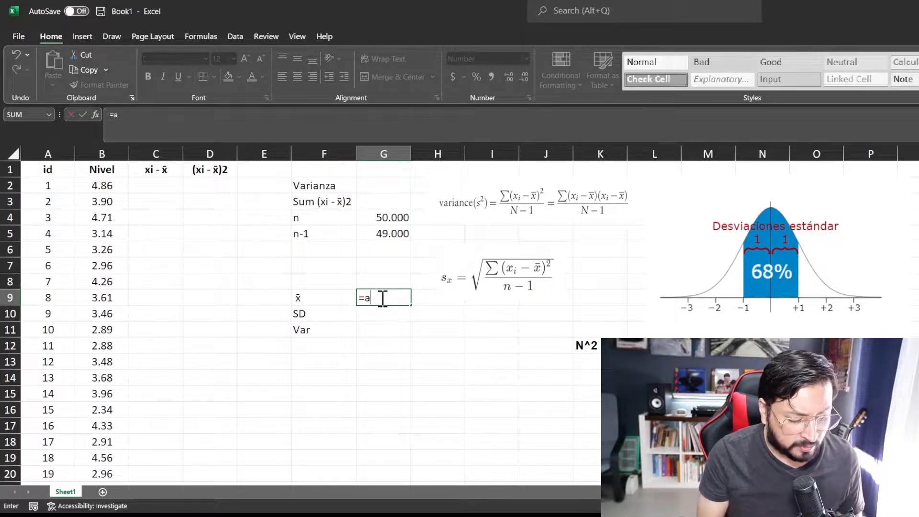
text(verage)
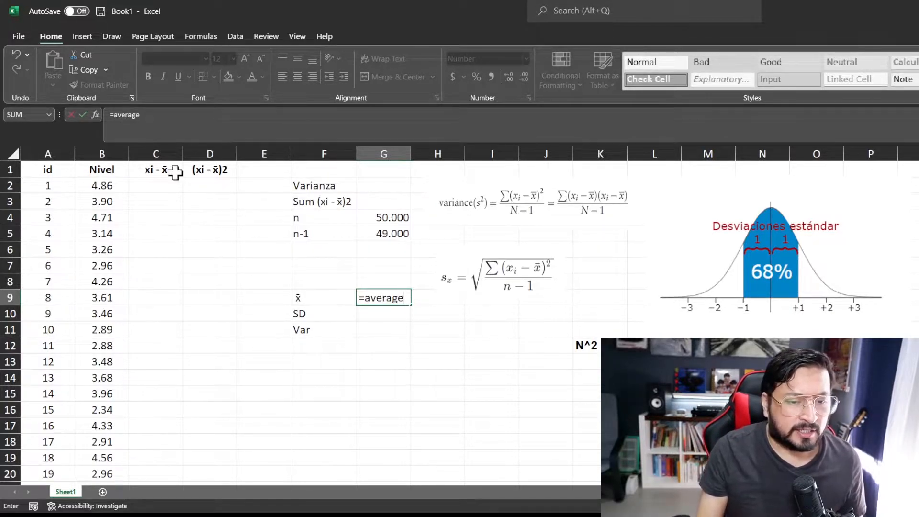
key(Tab)
drag(102, 185, 110, 436)
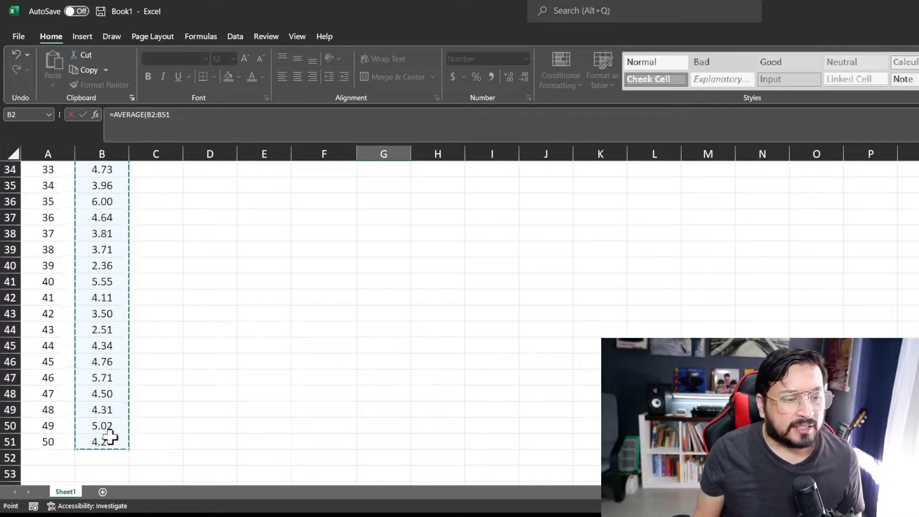
key(Return)
scroll(110, 345, up, 3)
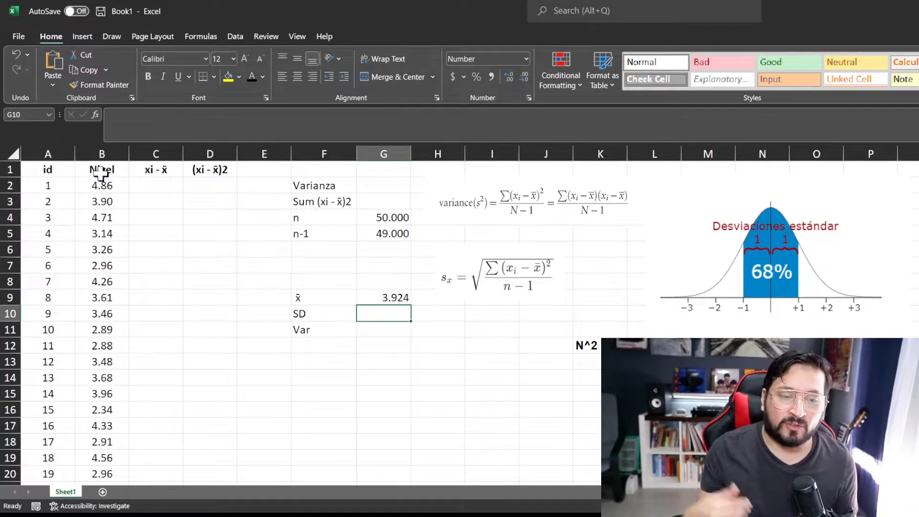
click(393, 298)
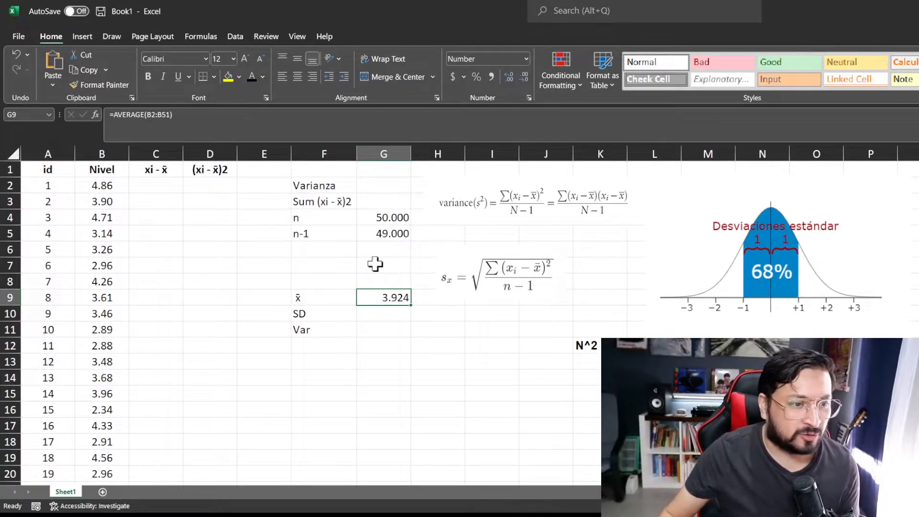
Step: Enter the formula =B2-G9 in C2 to subtract the mean from the first Nivel value
click(150, 183)
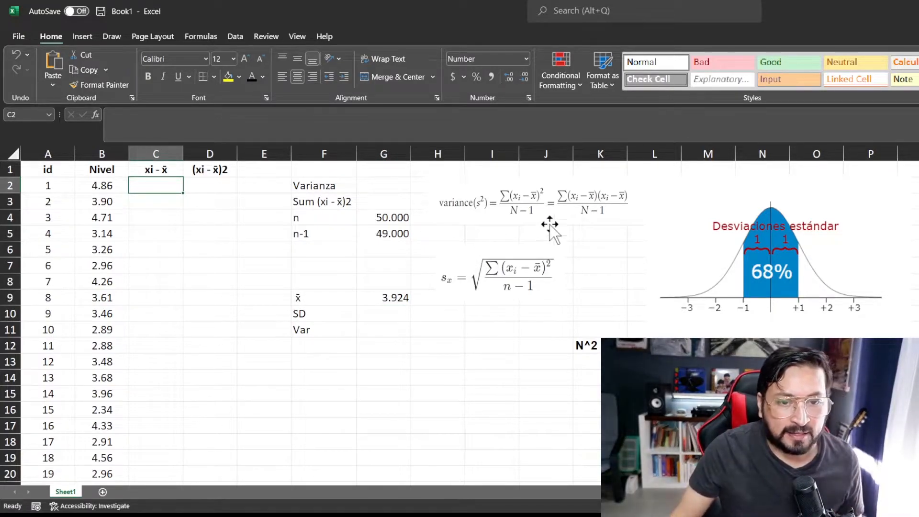
click(518, 204)
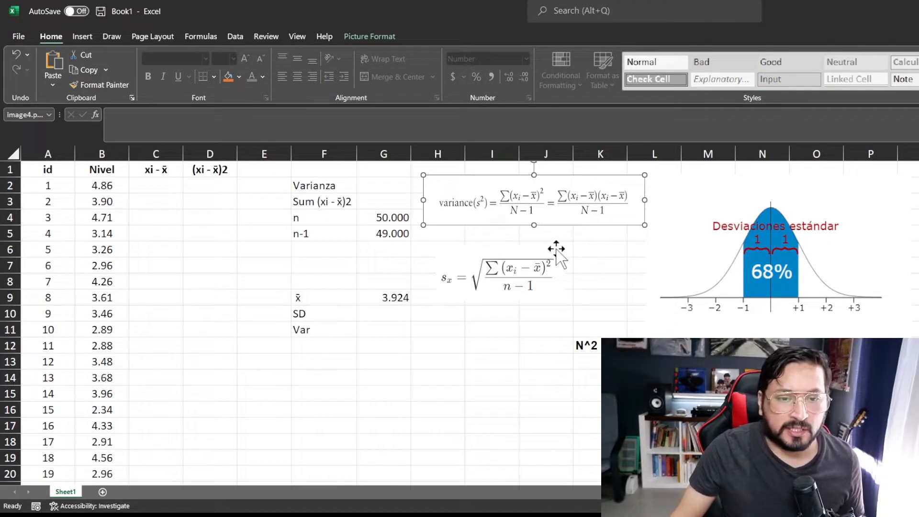
click(167, 184)
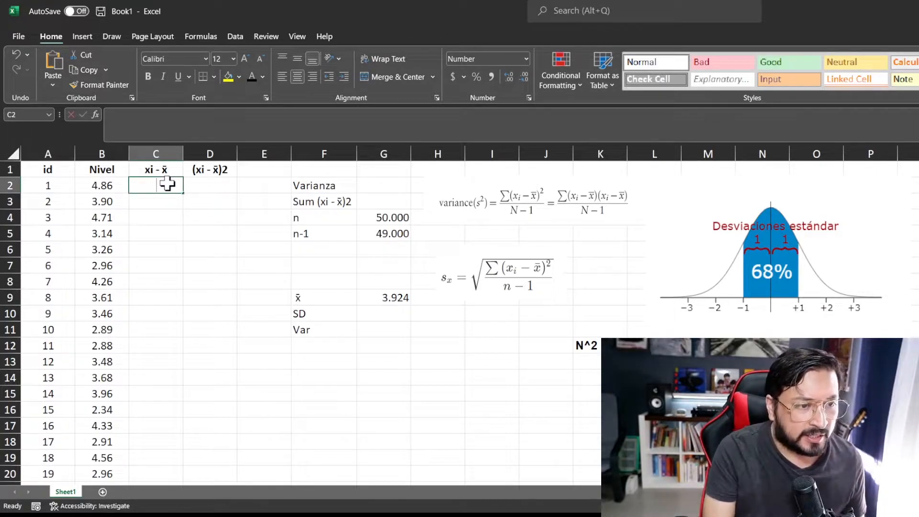
text(=)
click(100, 187)
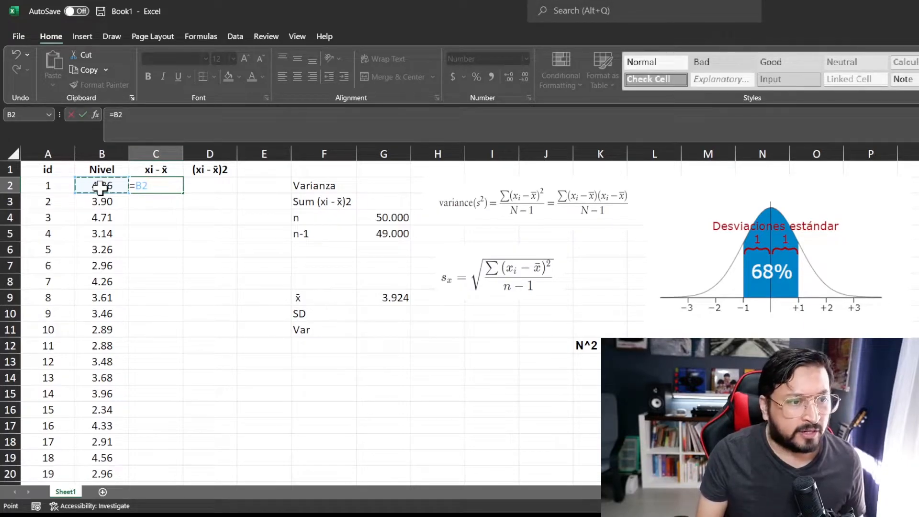
click(402, 298)
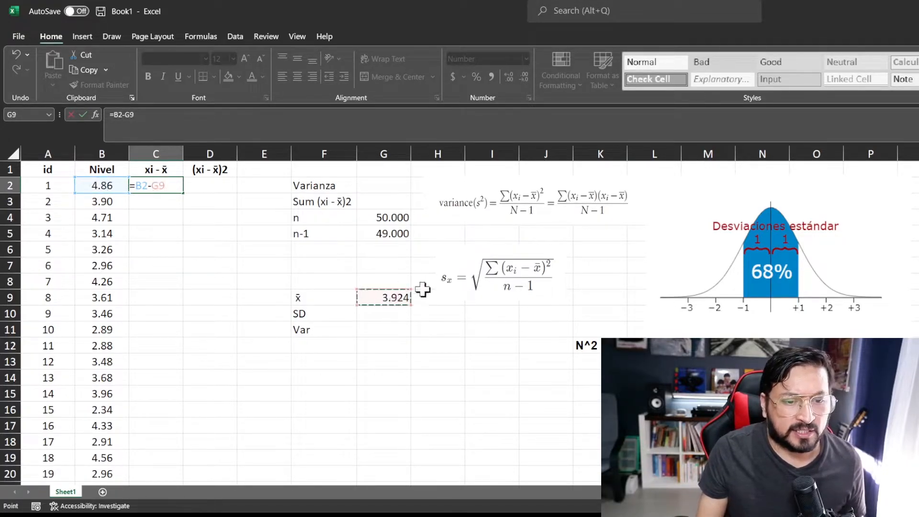
key(Return)
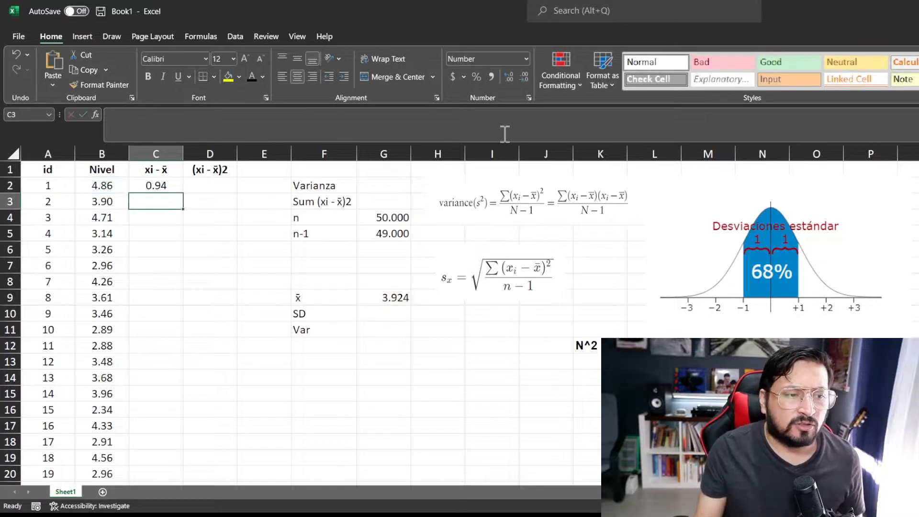
Step: Make the mean reference in C2 absolute as =B2-$G$9 and fill the formula down the xi - x̄ column
click(157, 187)
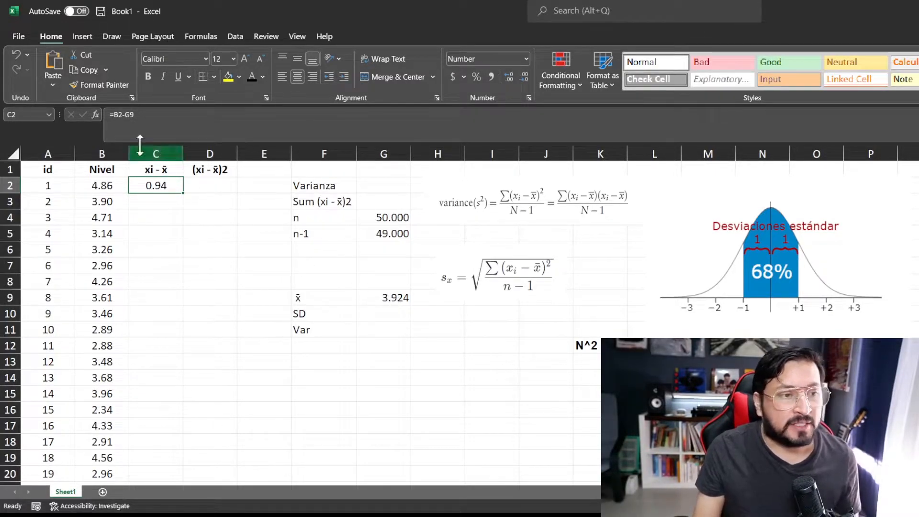
click(127, 116)
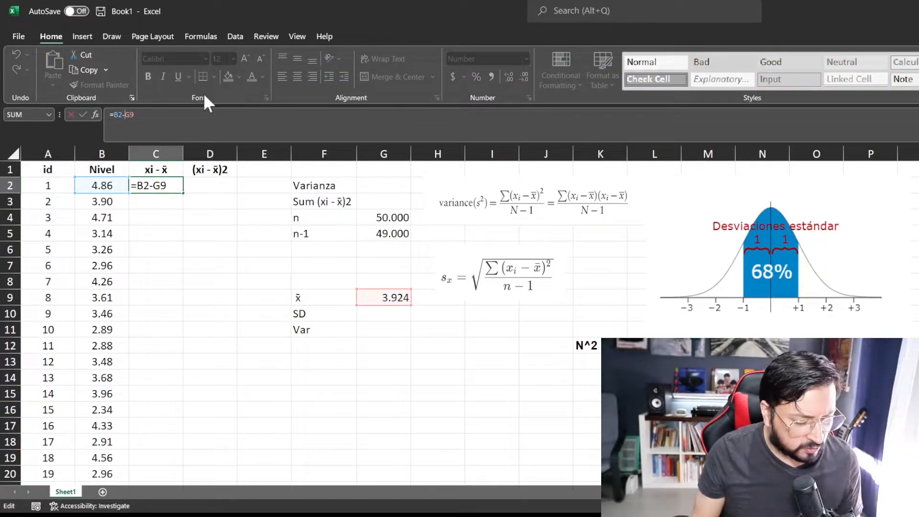
text($G$)
key(Return)
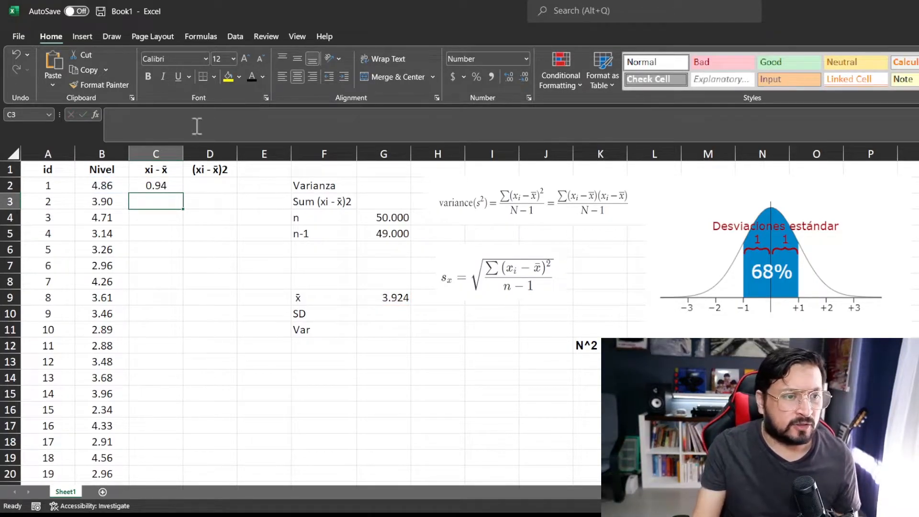
click(178, 187)
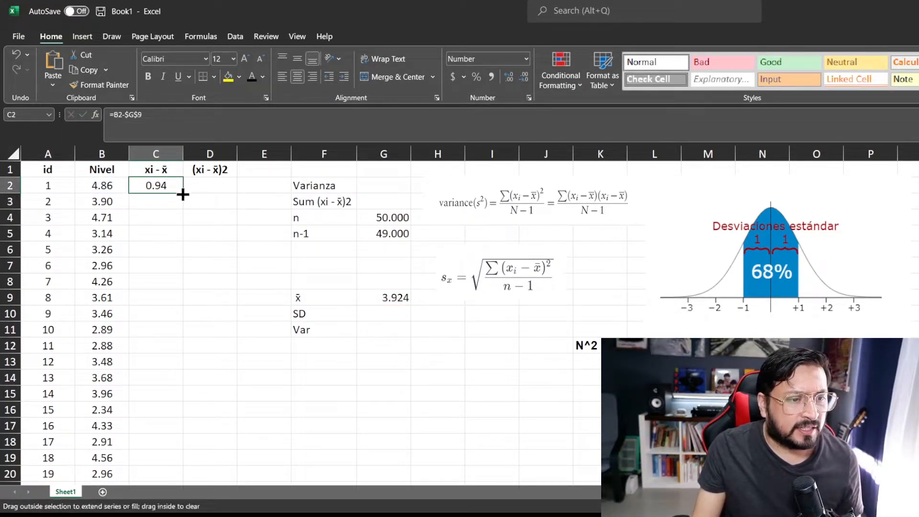
double_click(183, 194)
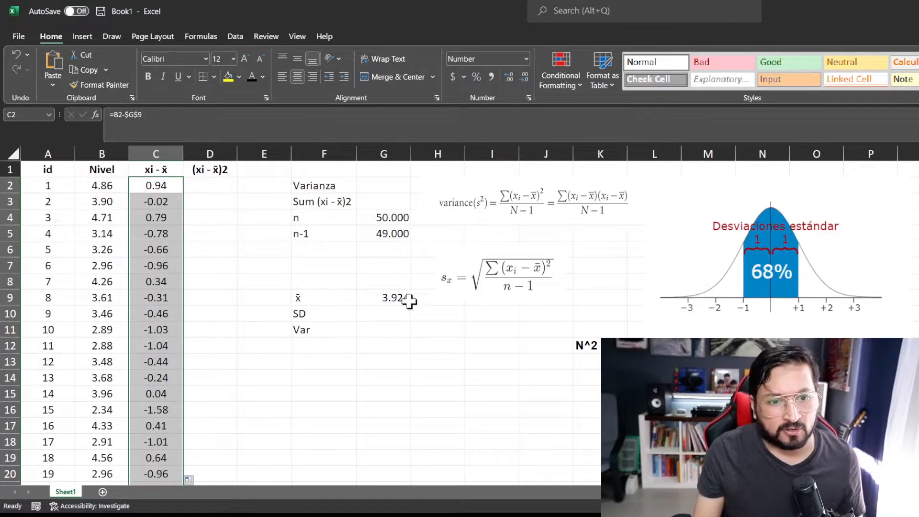
Step: Copy the caret symbol from the N^2 text in K12
click(532, 201)
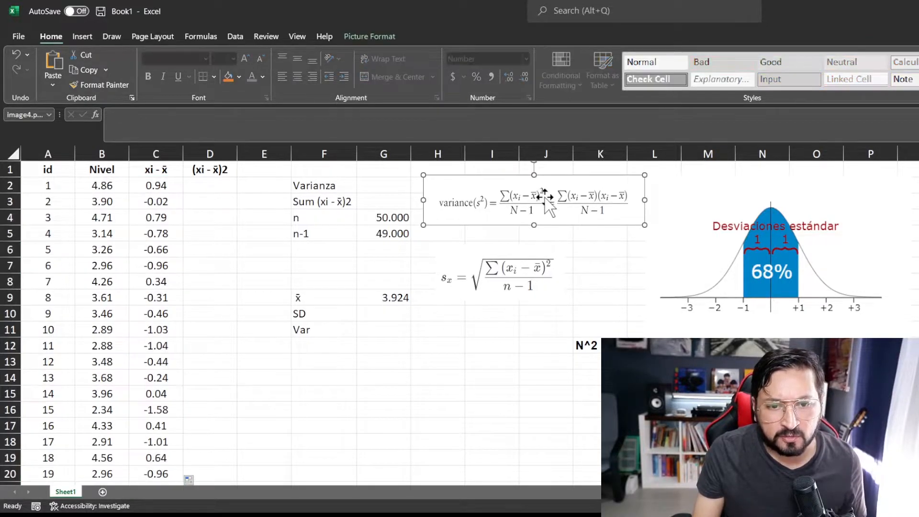
click(208, 183)
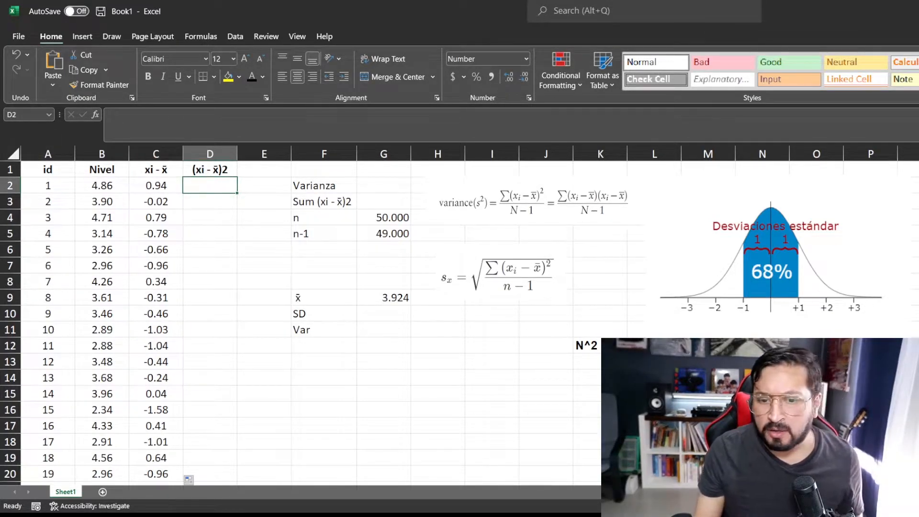
click(591, 346)
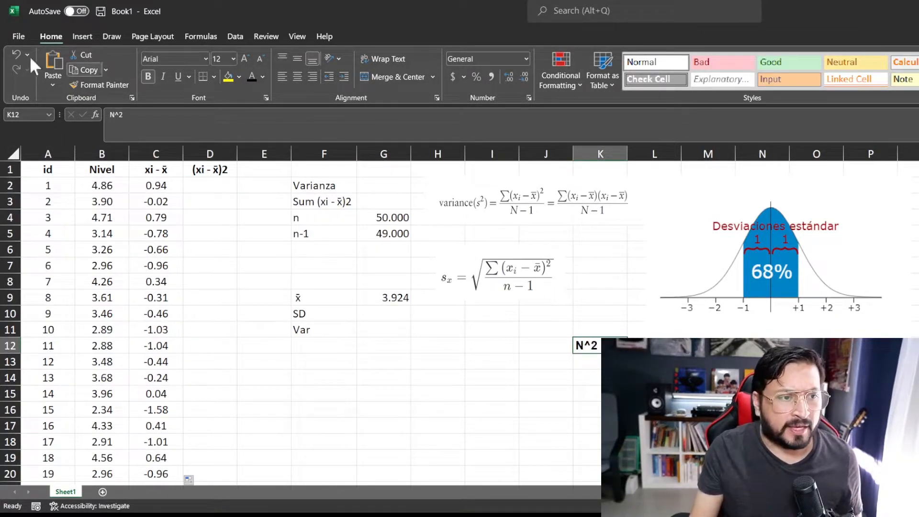
double_click(593, 346)
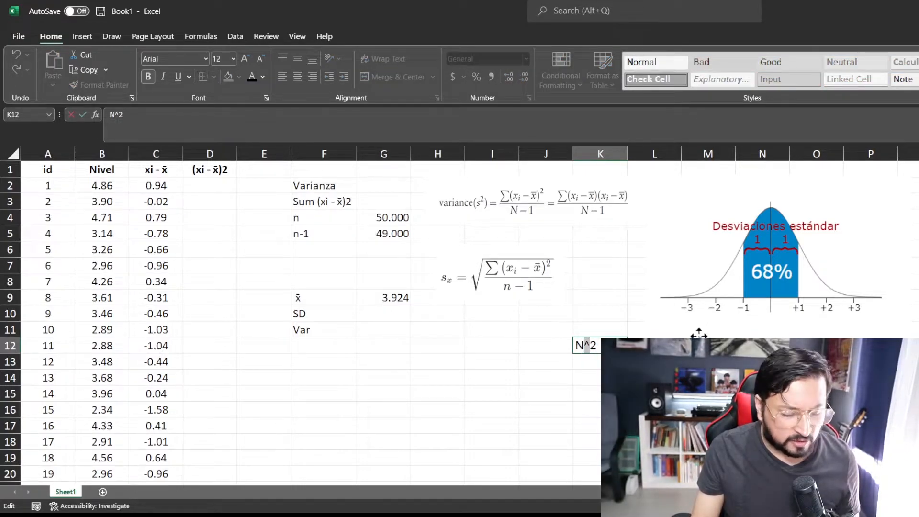
key(ctrl+c)
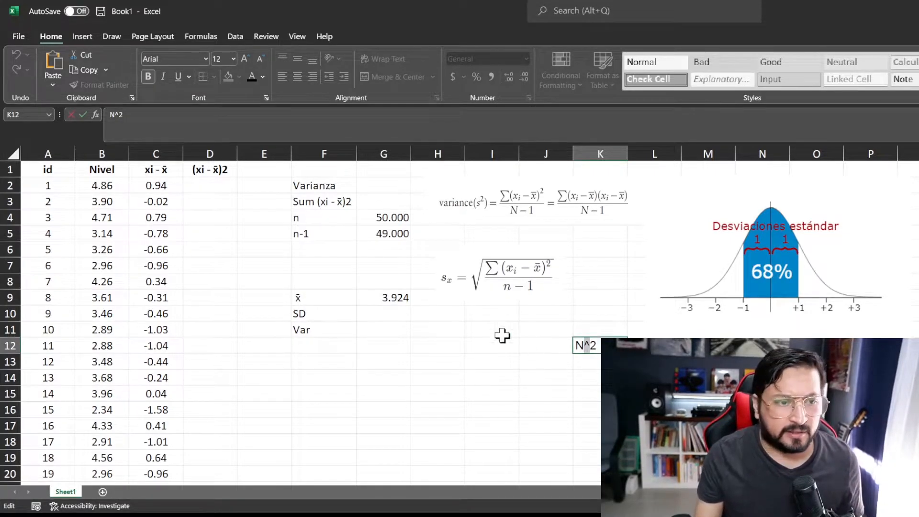
Step: Square the first deviation in D2 with =C2^2 and fill the formula down the (xi - x̄)2 column
click(203, 187)
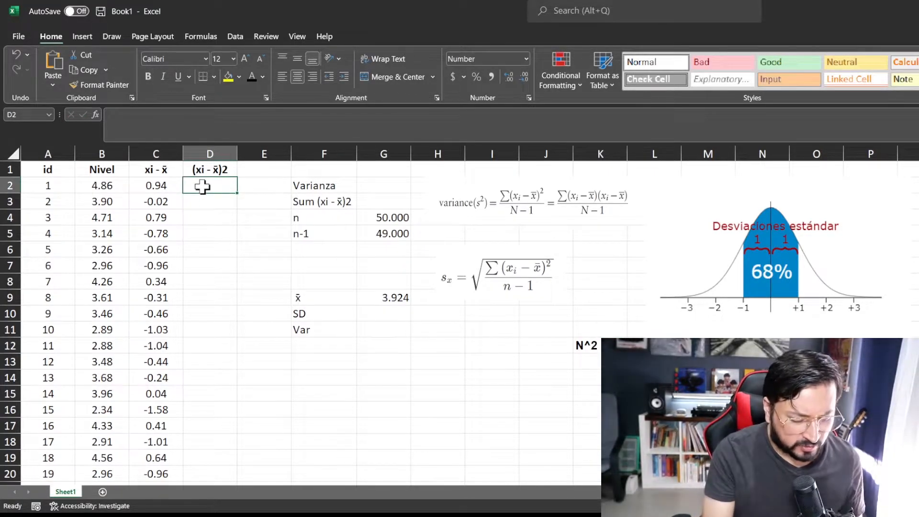
text(=)
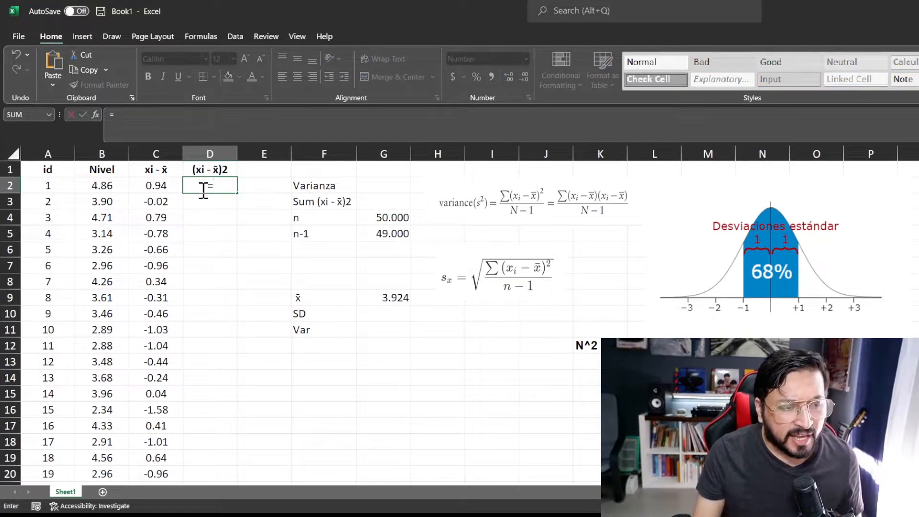
click(161, 186)
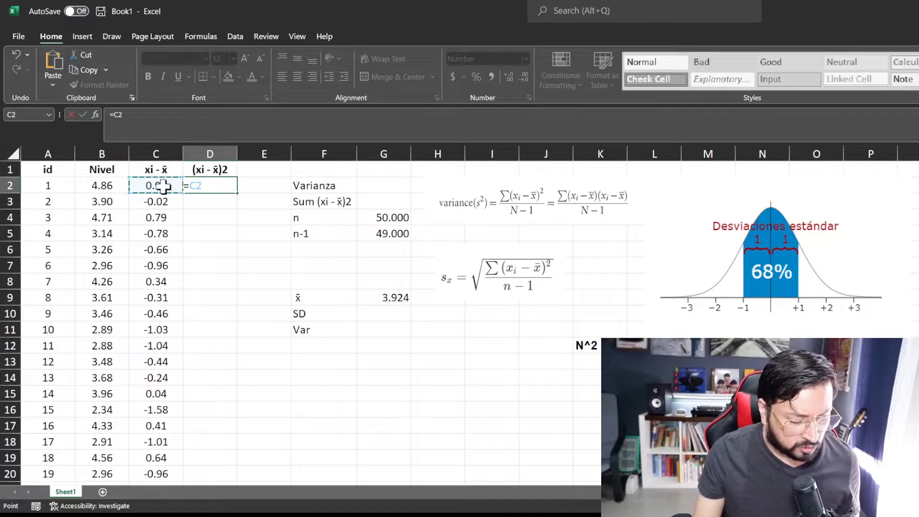
text(^2)
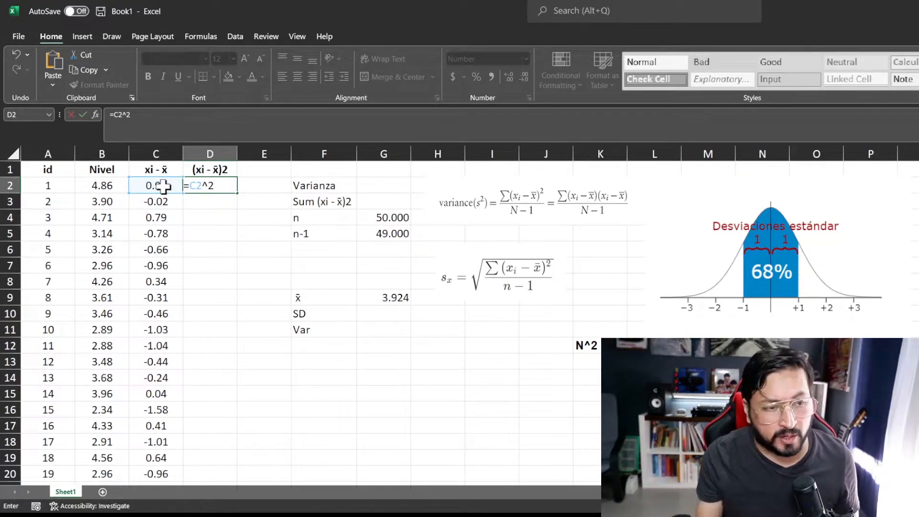
key(Return)
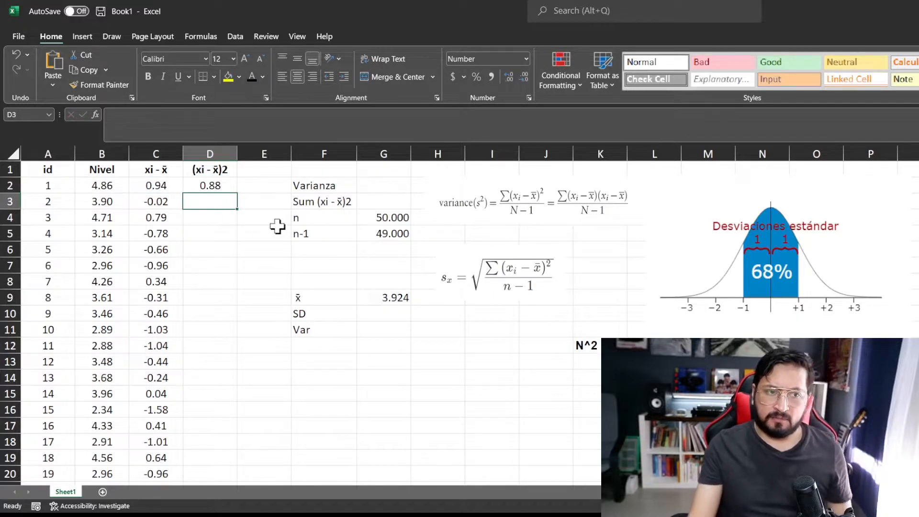
click(225, 187)
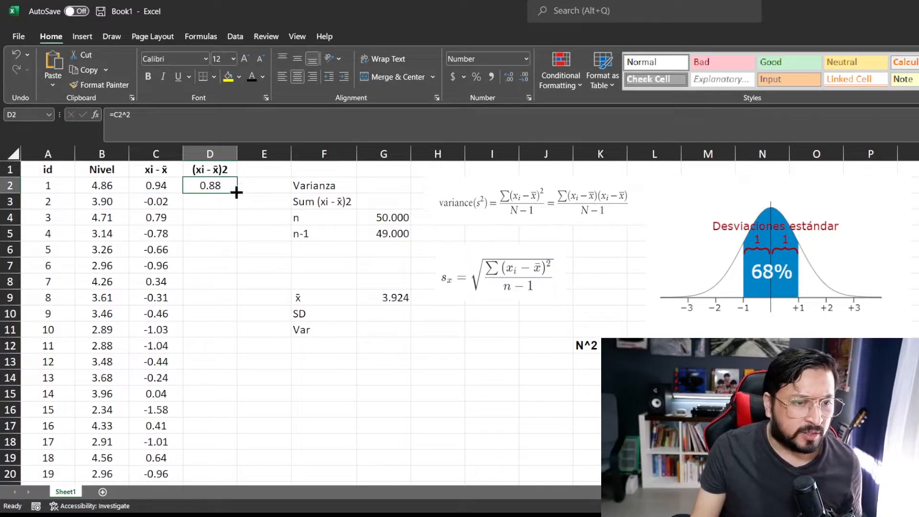
double_click(236, 192)
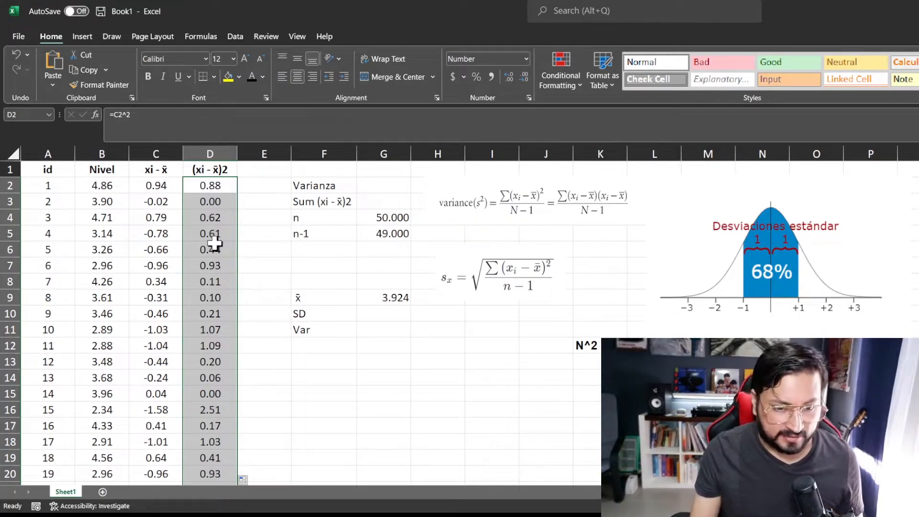
click(533, 214)
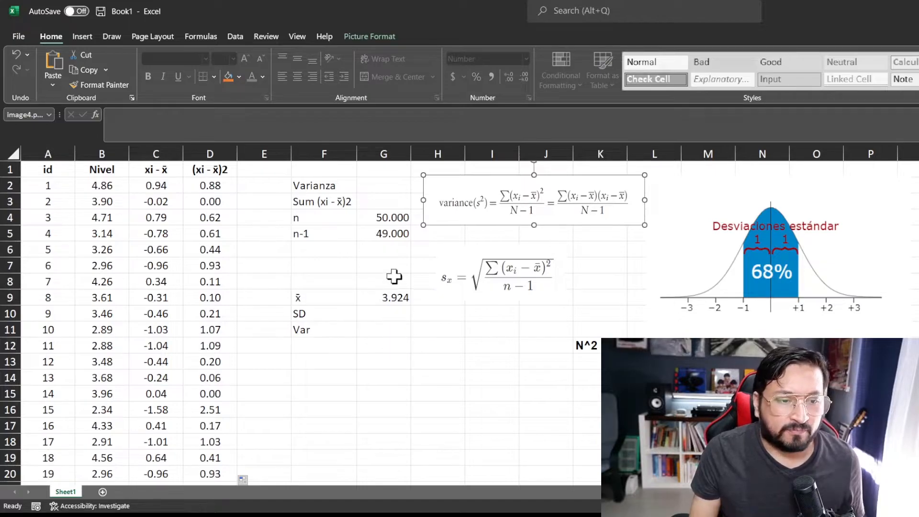
drag(381, 220, 391, 232)
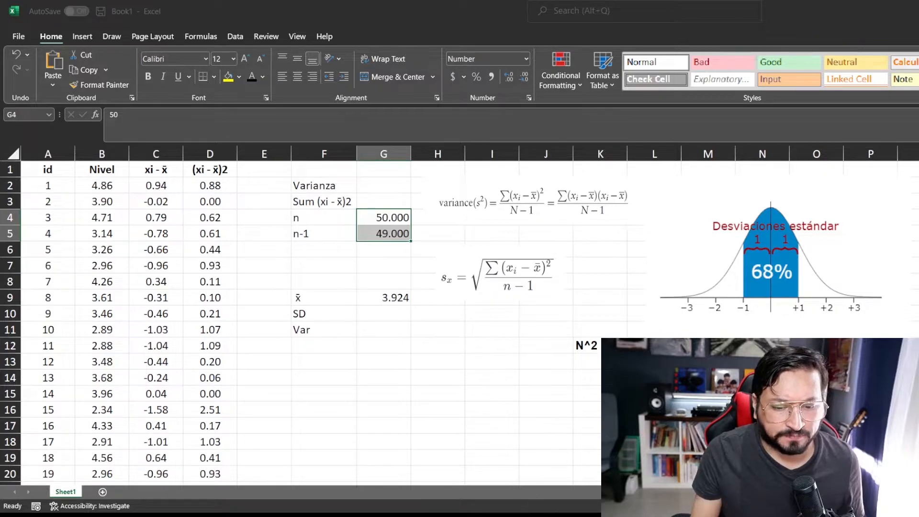
Step: Display the n and n-1 values in G4:G5 without decimal places
click(529, 502)
click(394, 223)
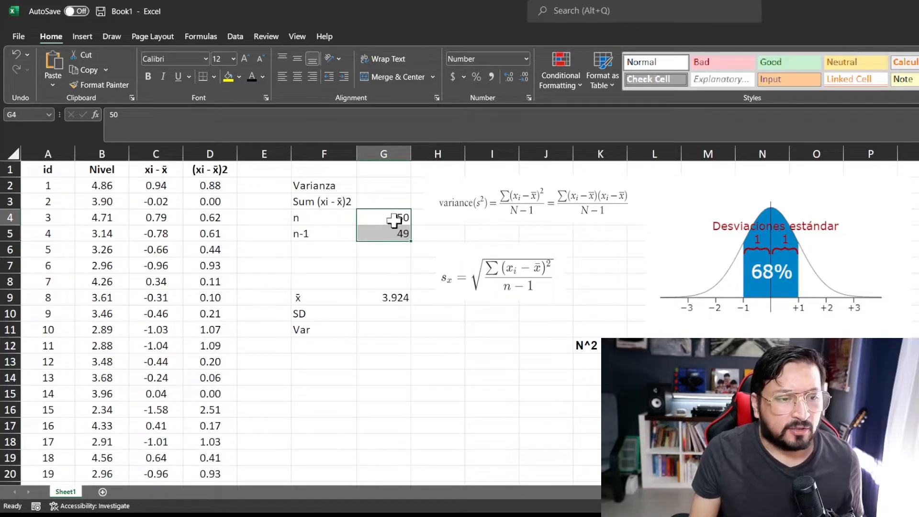
Step: Examine the last data row in A51:D51 to check the sample size n against the id numbers
scroll(136, 229, down, 16)
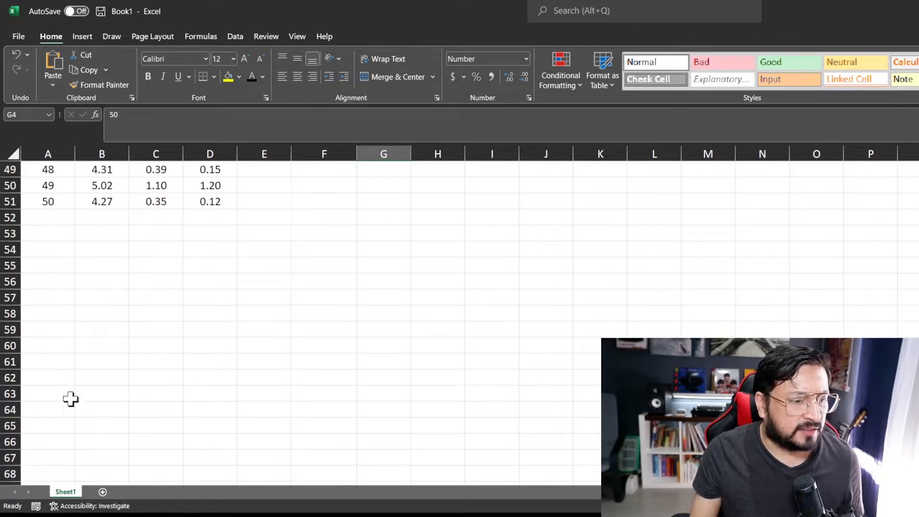
scroll(67, 252, up, 2)
scroll(57, 349, up, 1)
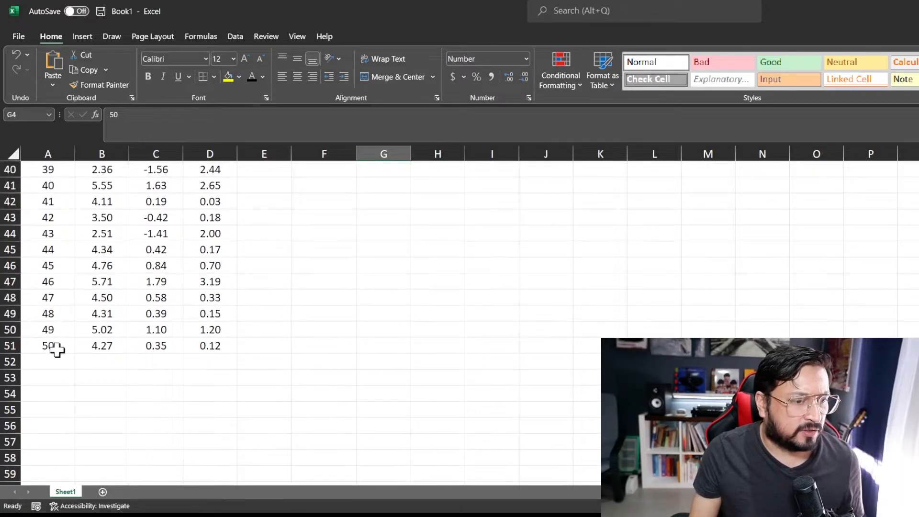
click(48, 345)
drag(48, 346, 215, 344)
scroll(455, 383, up, 13)
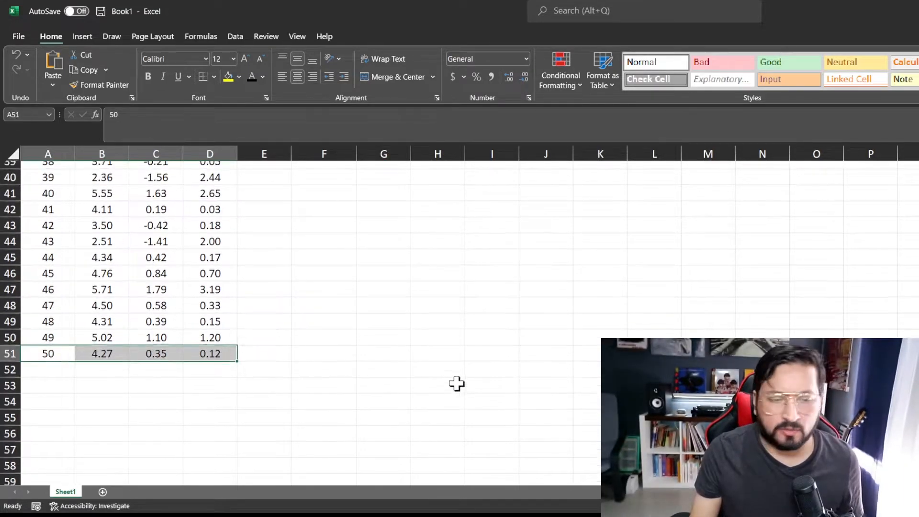
Step: Enter the formula =G4-1 in G5 to calculate n-1
click(385, 234)
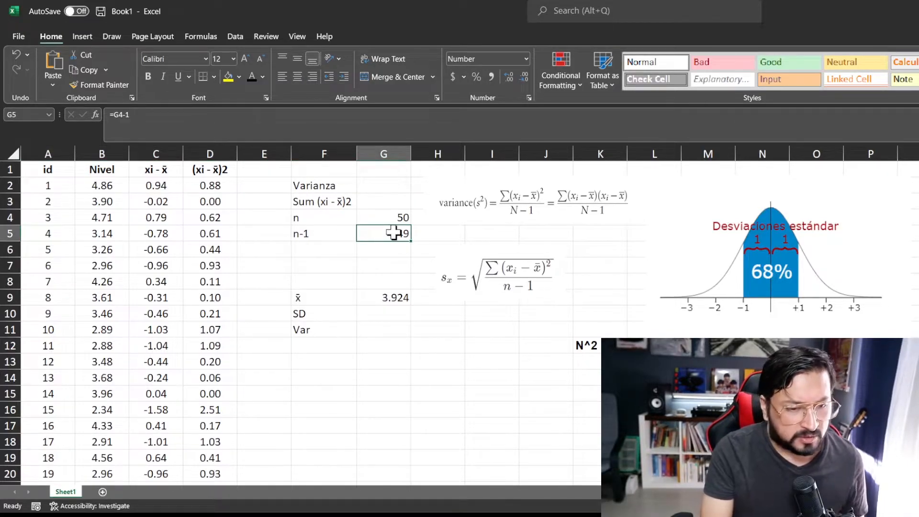
text(=)
click(389, 215)
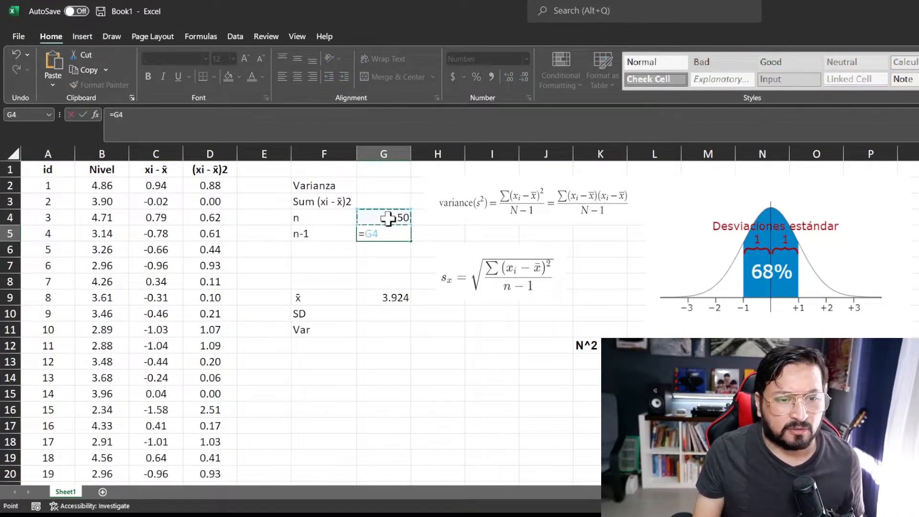
text(-1)
key(Return)
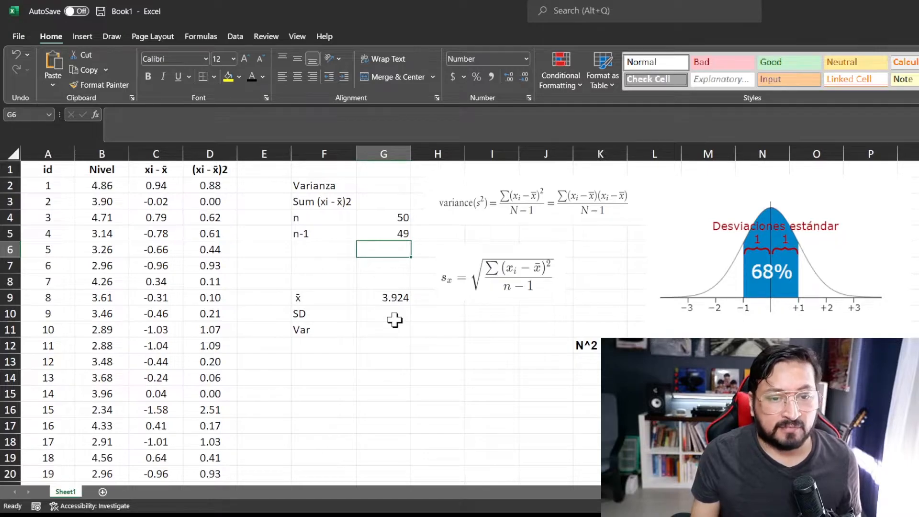
click(515, 202)
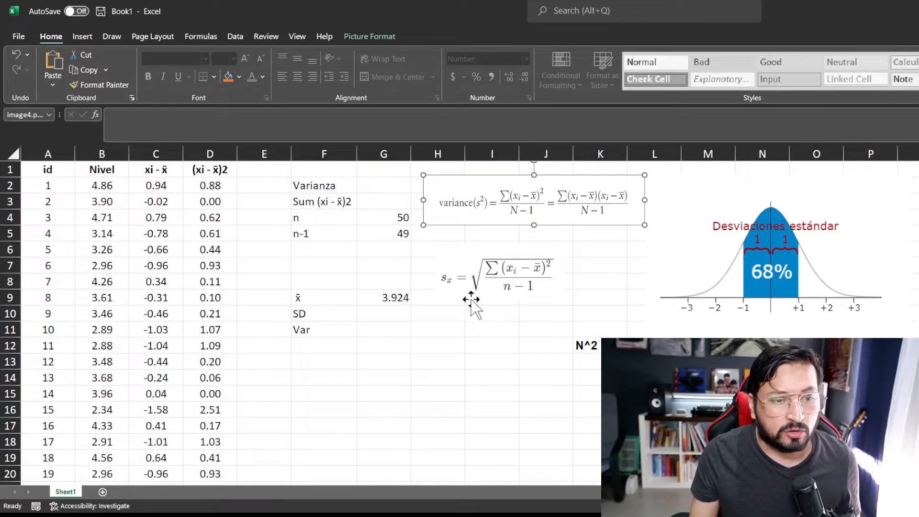
click(393, 251)
text(=)
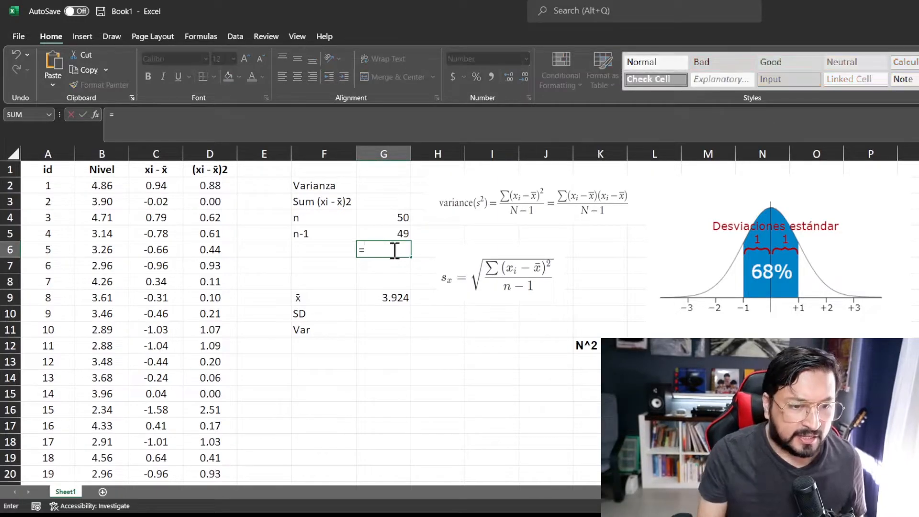
text(sum)
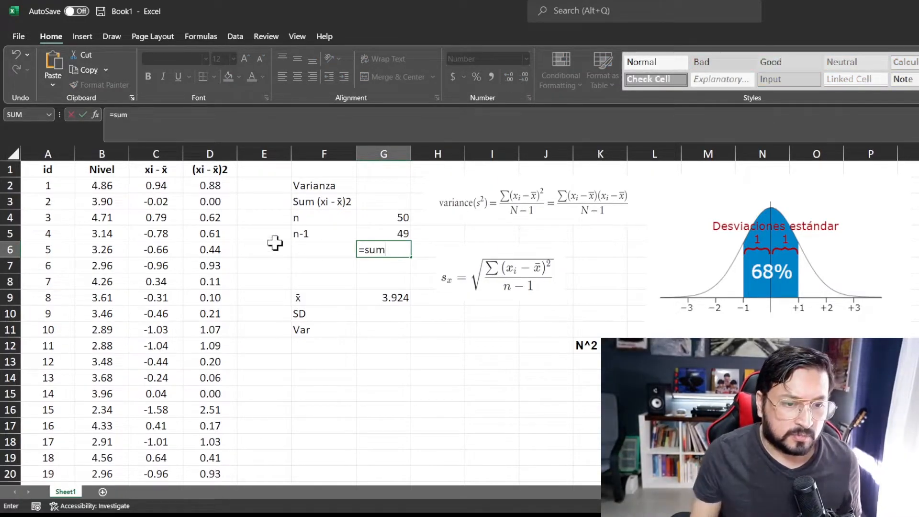
key(Tab)
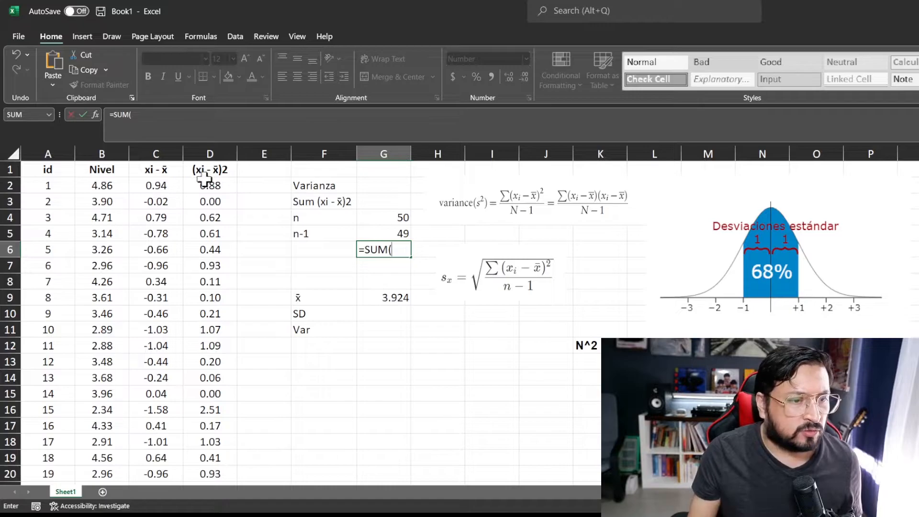
drag(222, 185, 220, 409)
key(Return)
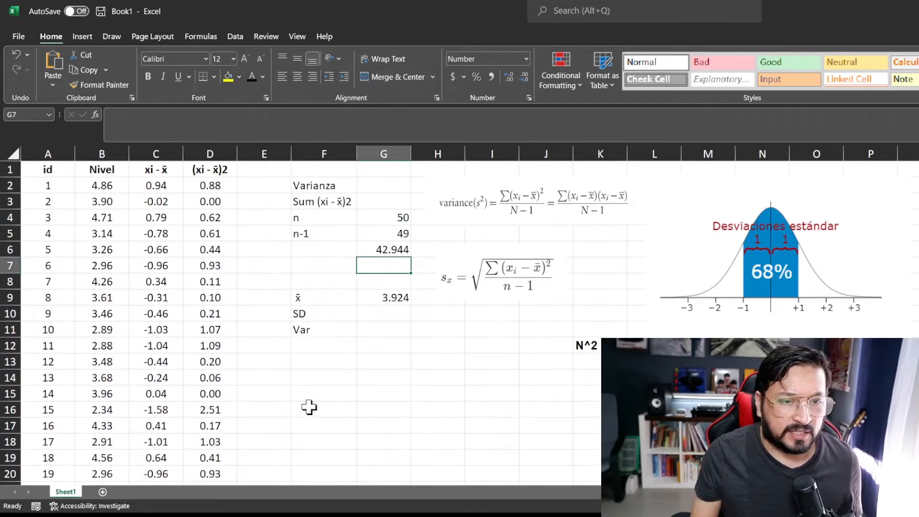
click(390, 248)
key(Delete)
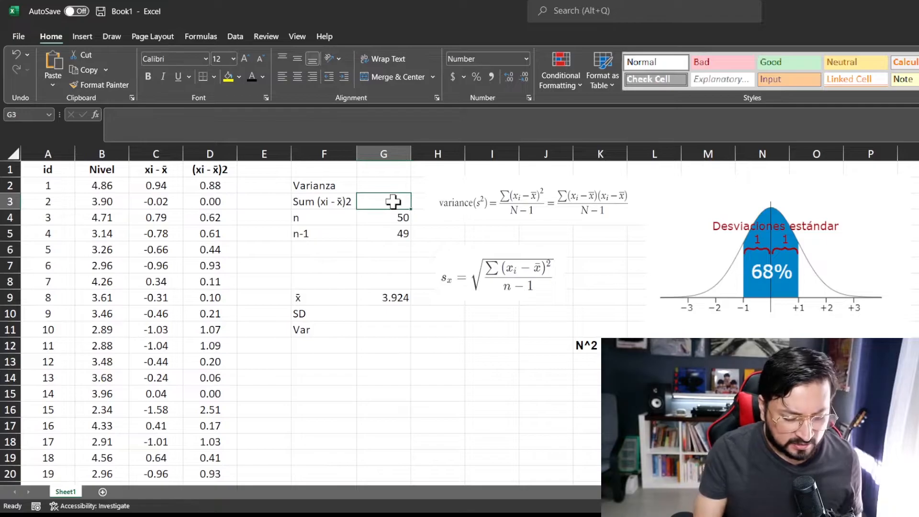
Step: Add up all the squared deviations of column D in G3 with the SUM function
text(=su)
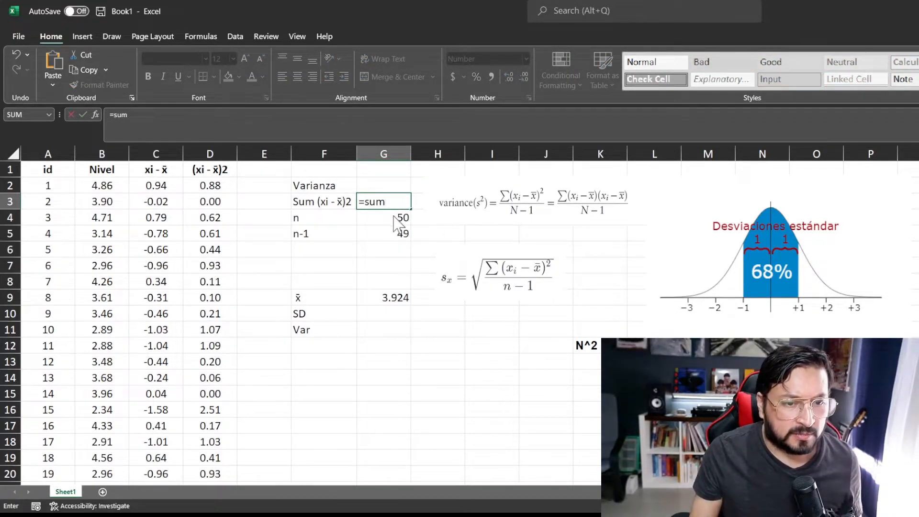
text(m)
key(Tab)
click(201, 187)
drag(201, 186, 211, 452)
key(Return)
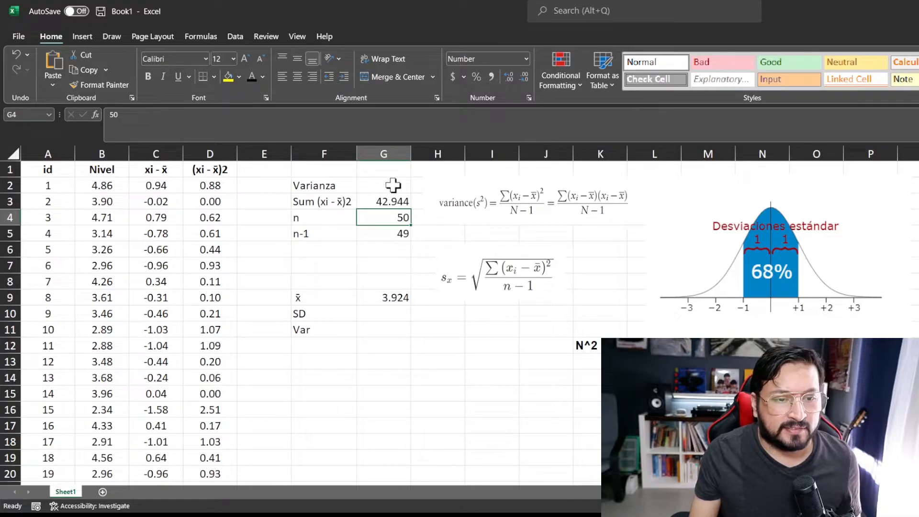
Step: Calculate the variance in G2 with =G3/G5 and shade the cell light green
click(392, 186)
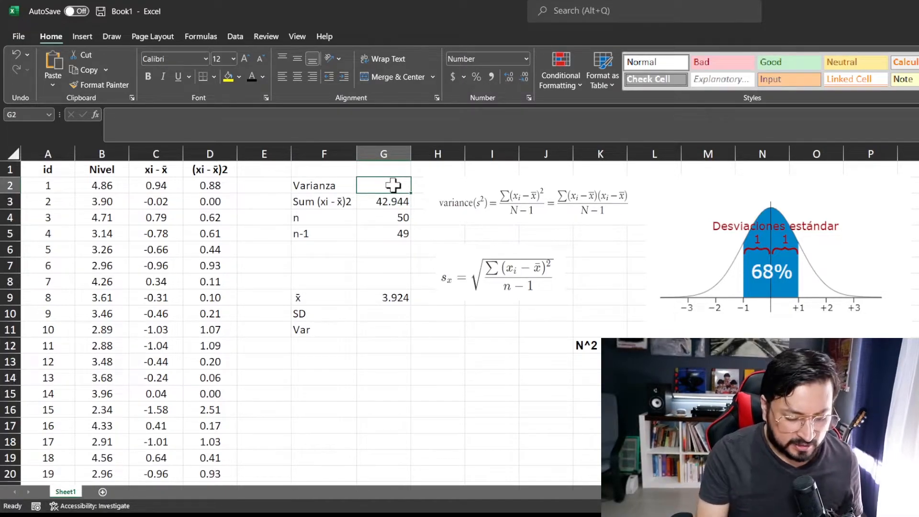
text(=)
click(390, 201)
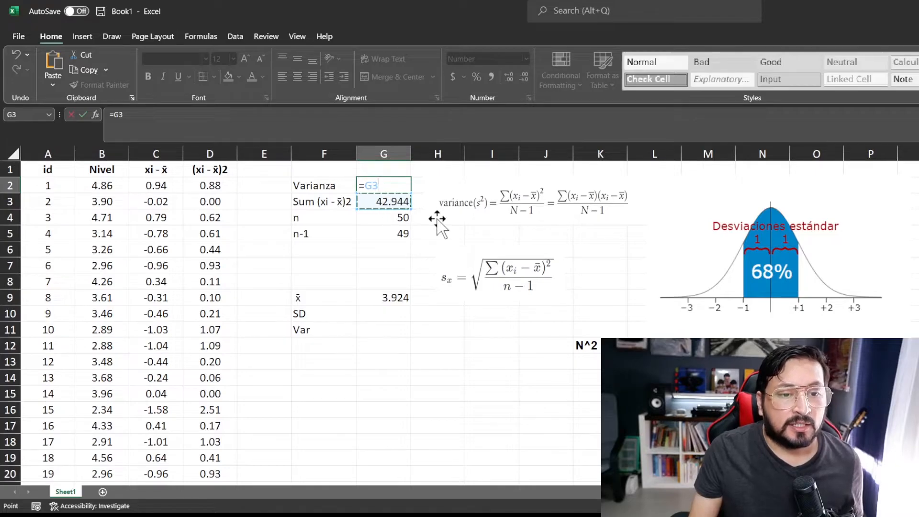
text(/)
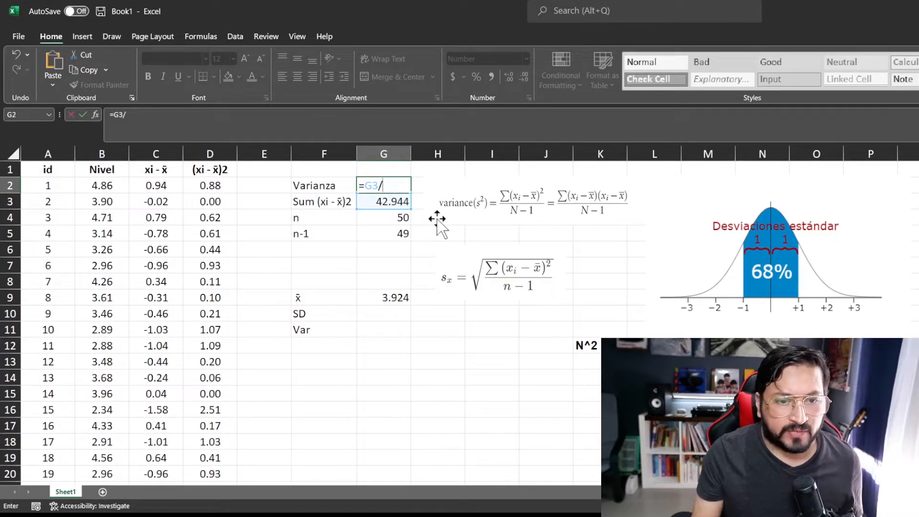
click(395, 234)
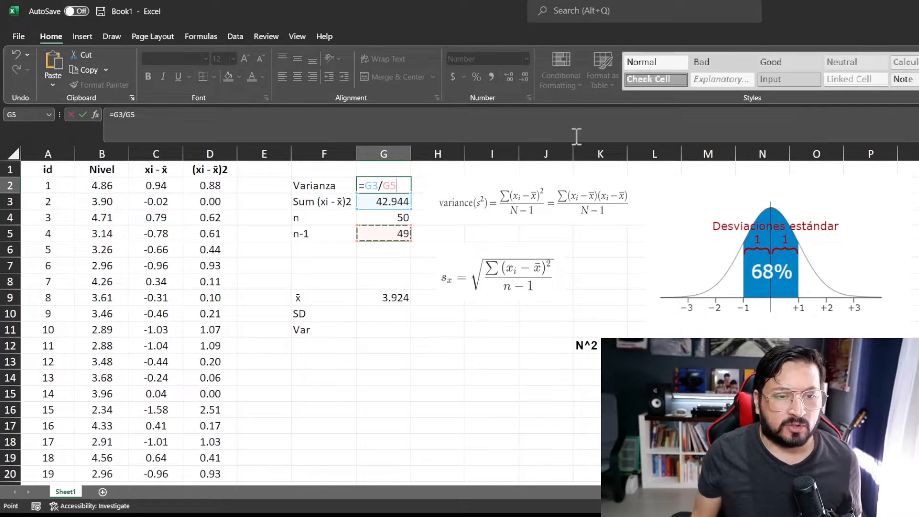
key(Return)
click(398, 189)
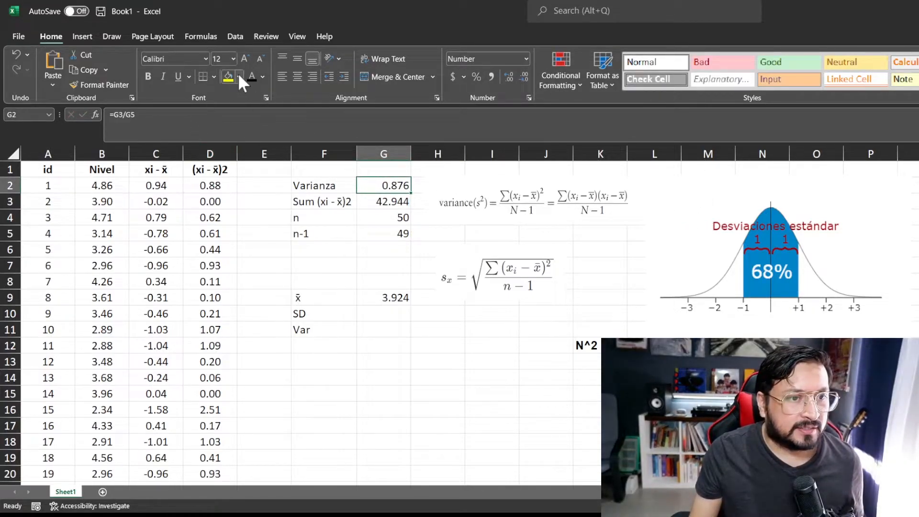
click(318, 120)
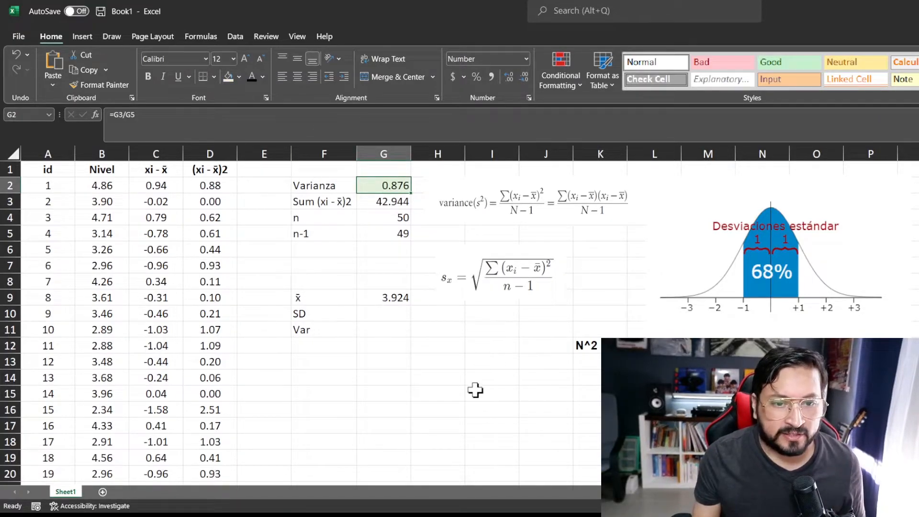
Step: Review the variance and standard deviation formula images and enter the label SD in F7
click(524, 202)
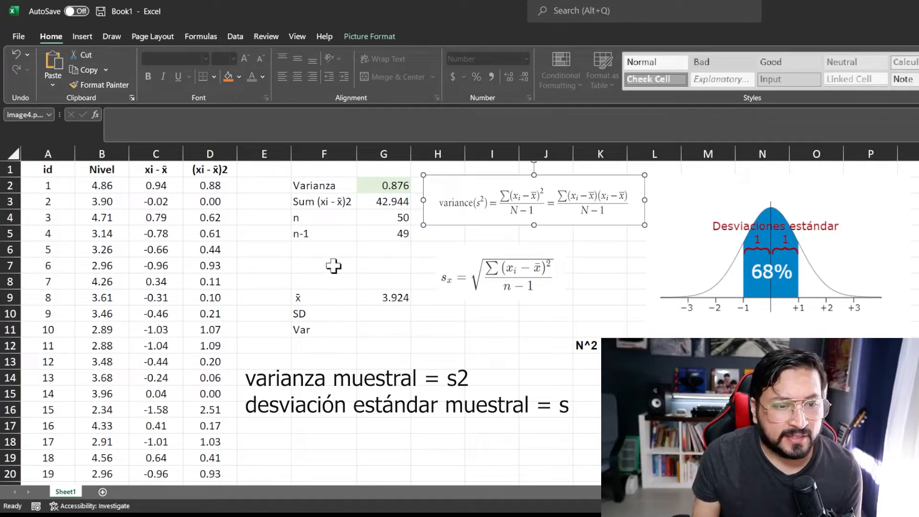
click(488, 274)
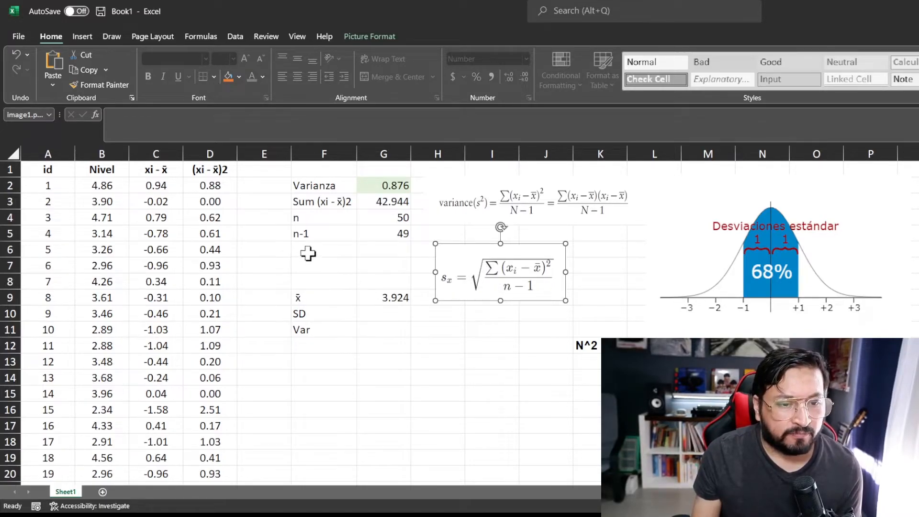
click(320, 262)
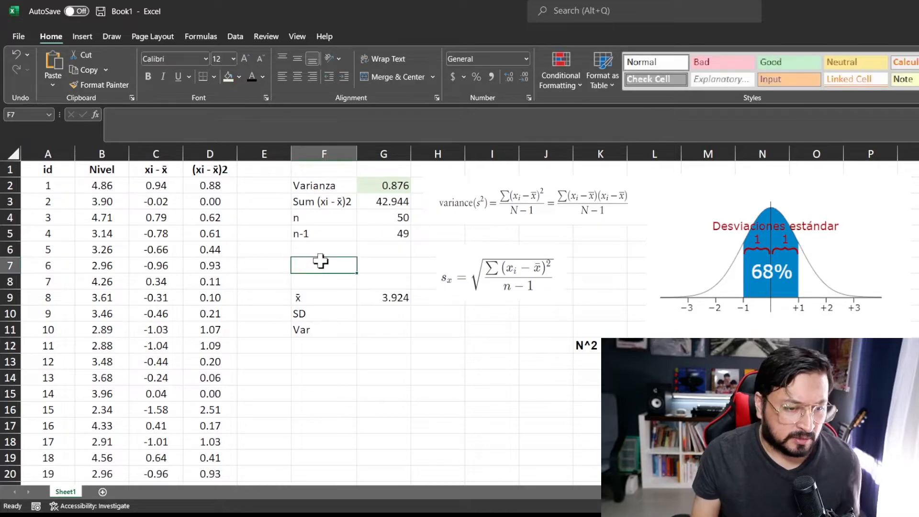
text(Sd)
key(BackSpace)
text(D)
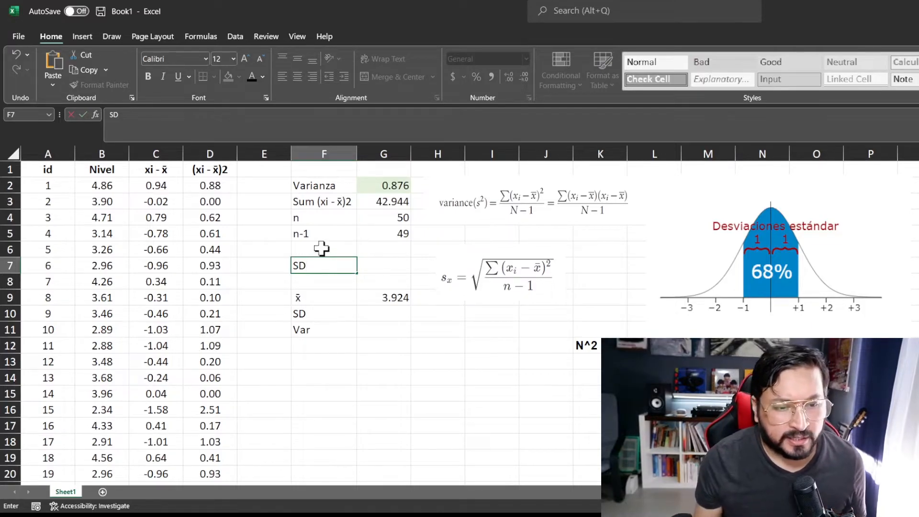
Step: Calculate the standard deviation in G7 as the square root of the variance with =SQRT(G2)
click(388, 265)
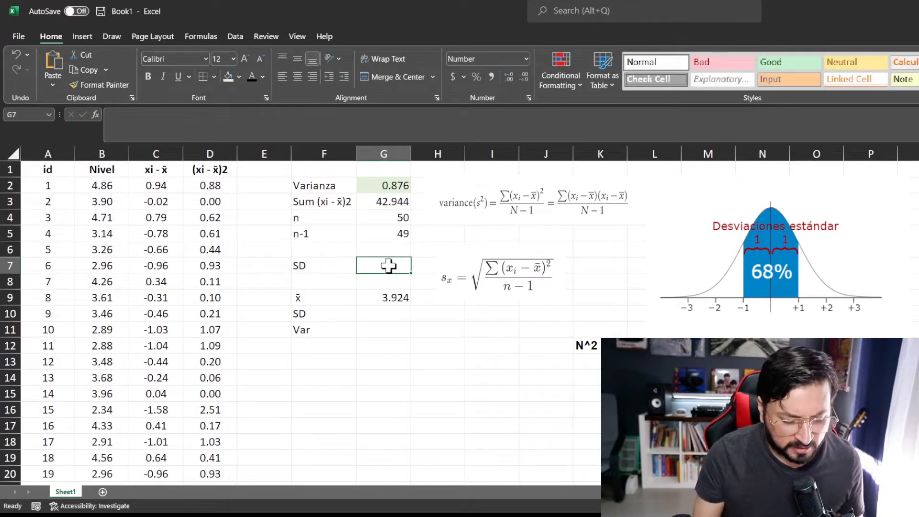
text(=)
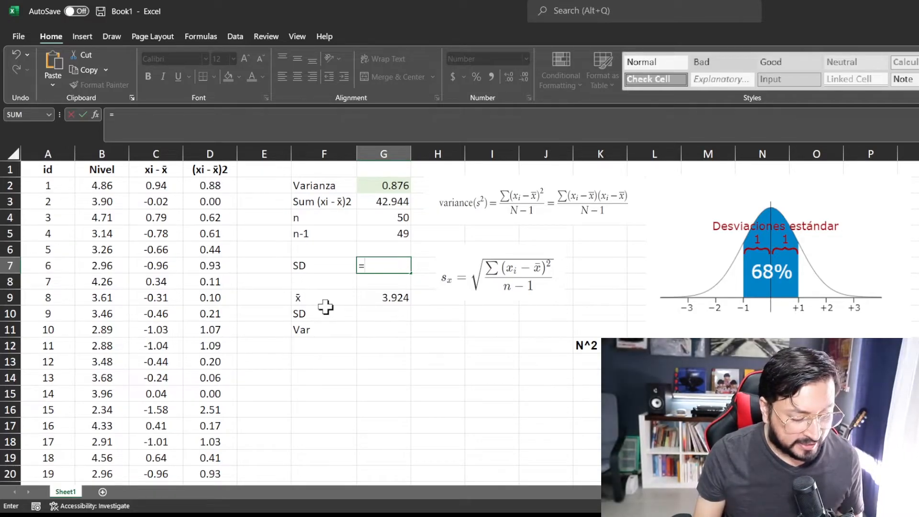
text(SQ)
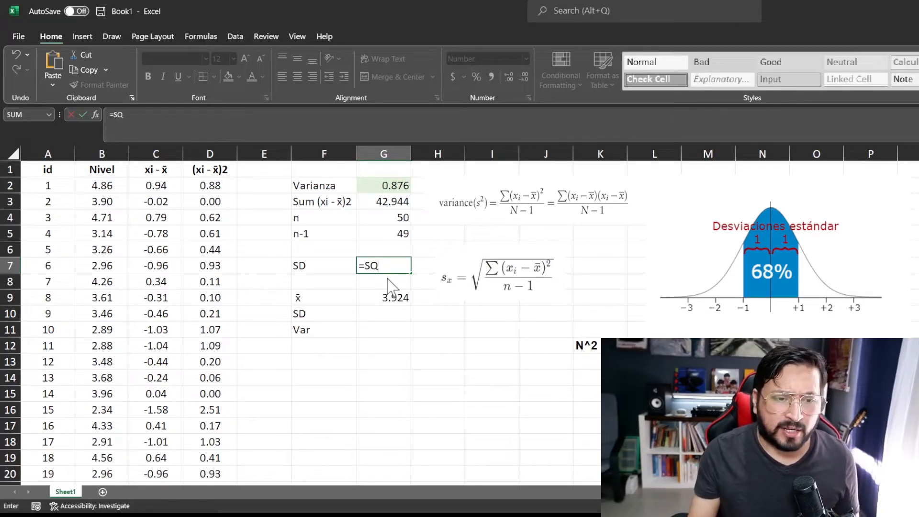
text(RT()
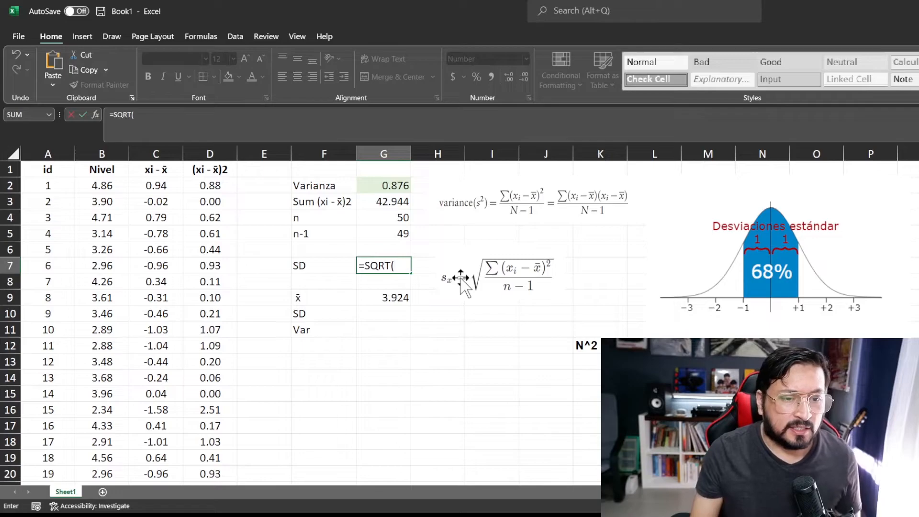
click(391, 187)
text())
key(Return)
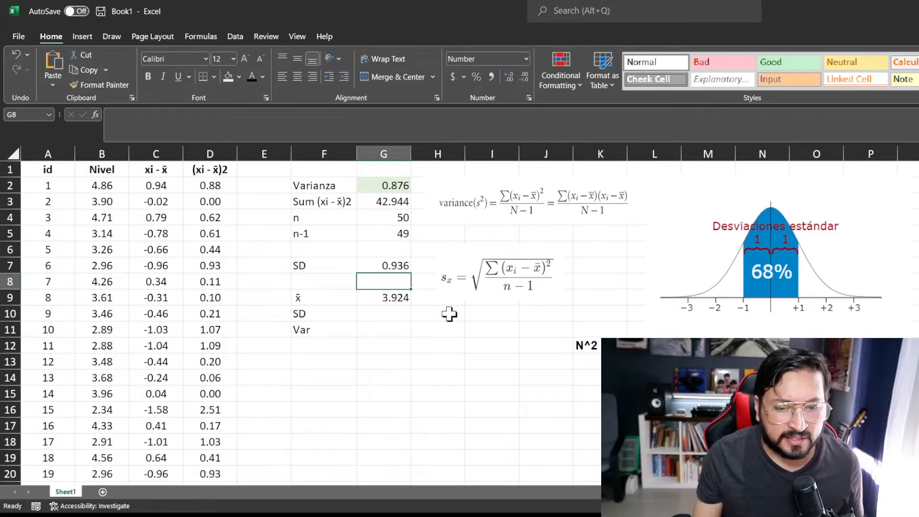
Step: Calculate the sample standard deviation of the Nivel values in G10 with =STDEV.S(B2:B51)
click(390, 313)
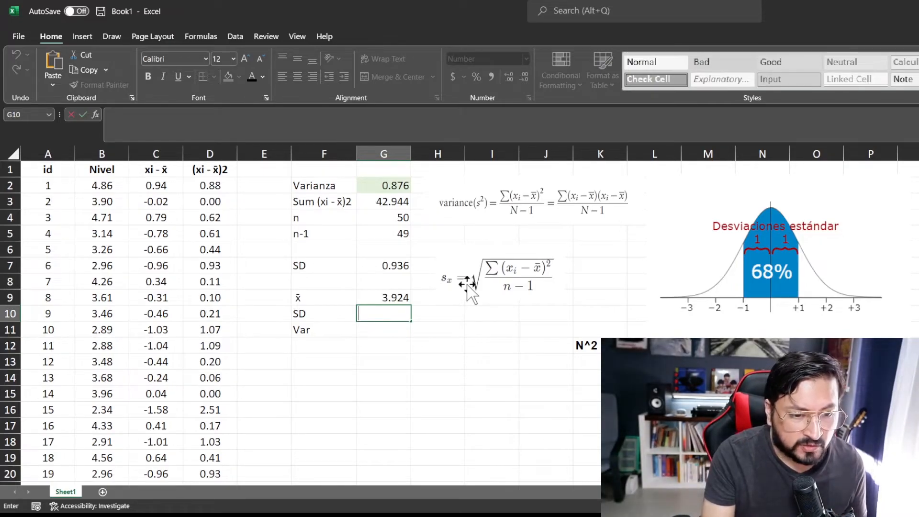
text(=s)
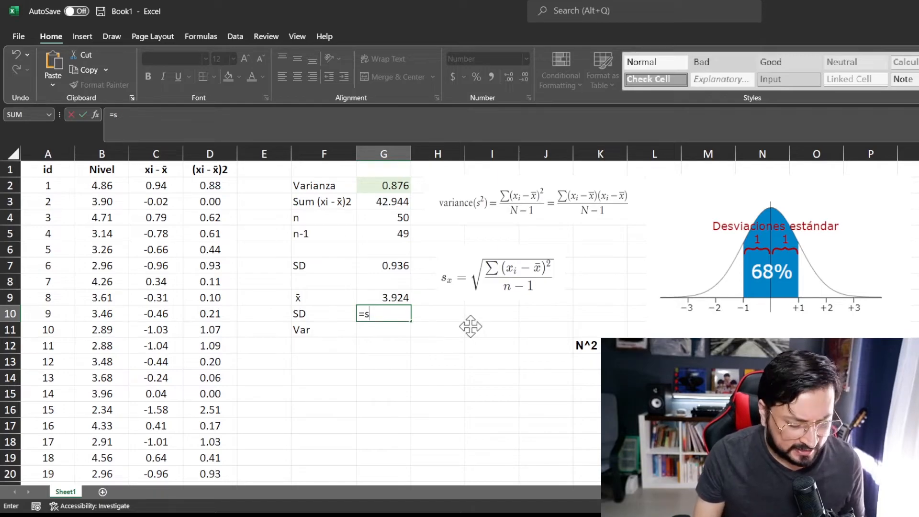
text(td)
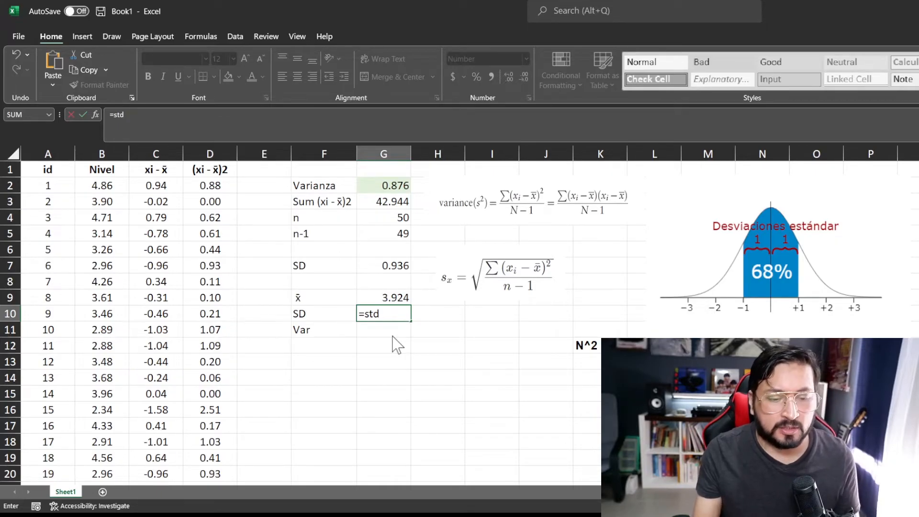
text(ev.s()
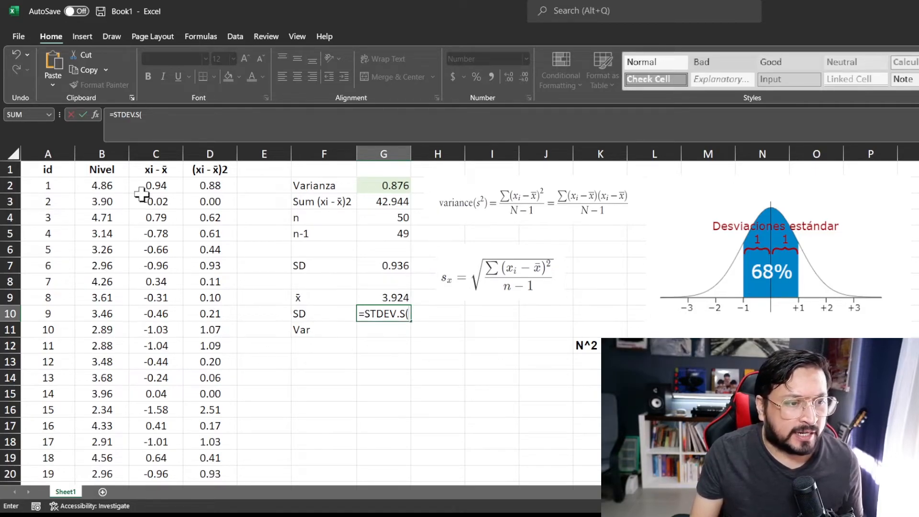
drag(103, 185, 108, 487)
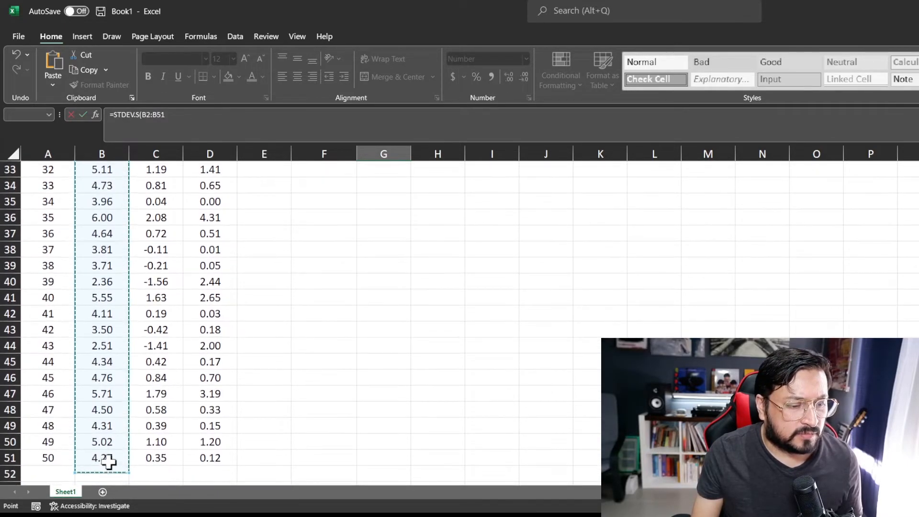
key(Return)
scroll(185, 400, up, 3)
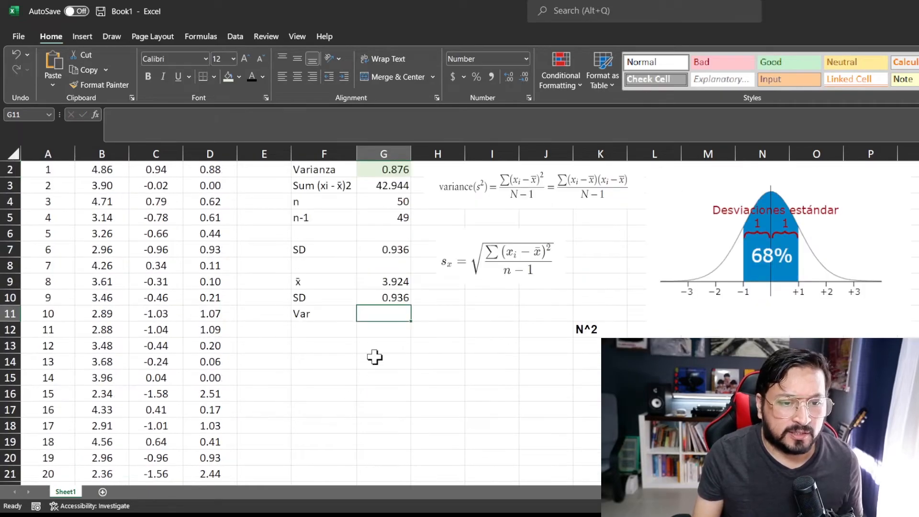
click(397, 299)
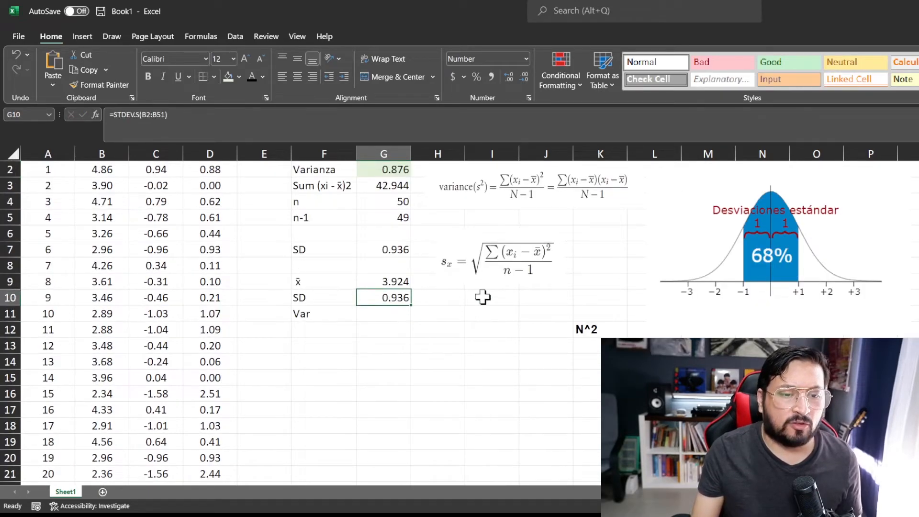
Step: Calculate the sample variance of the Nivel values in G11 with =VAR.S(B2:B51)
click(384, 313)
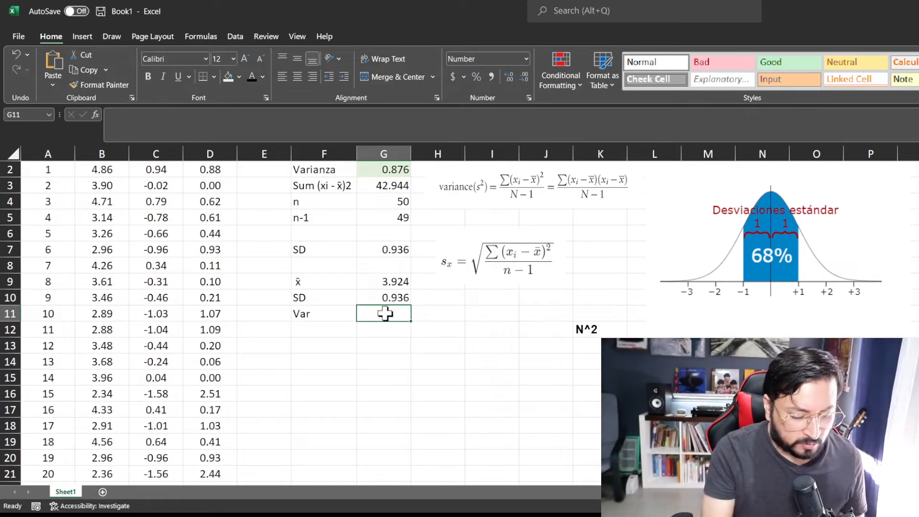
text(=var)
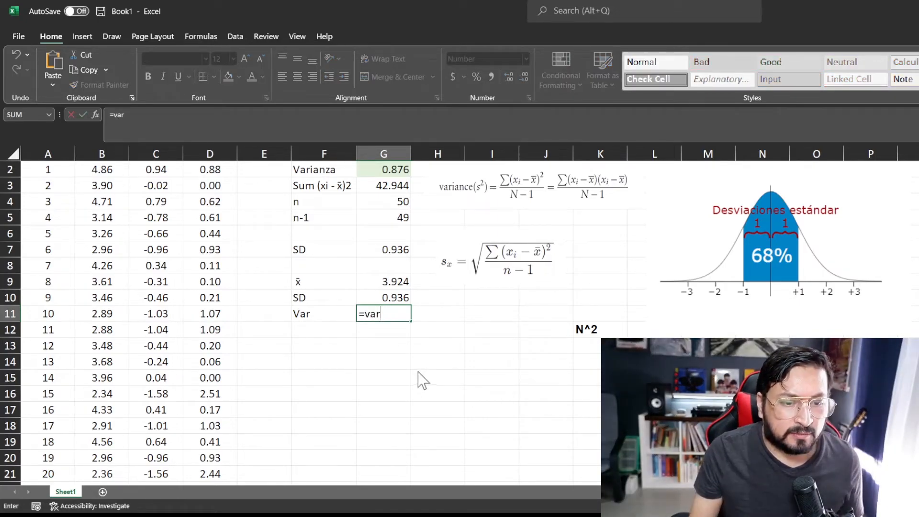
double_click(386, 334)
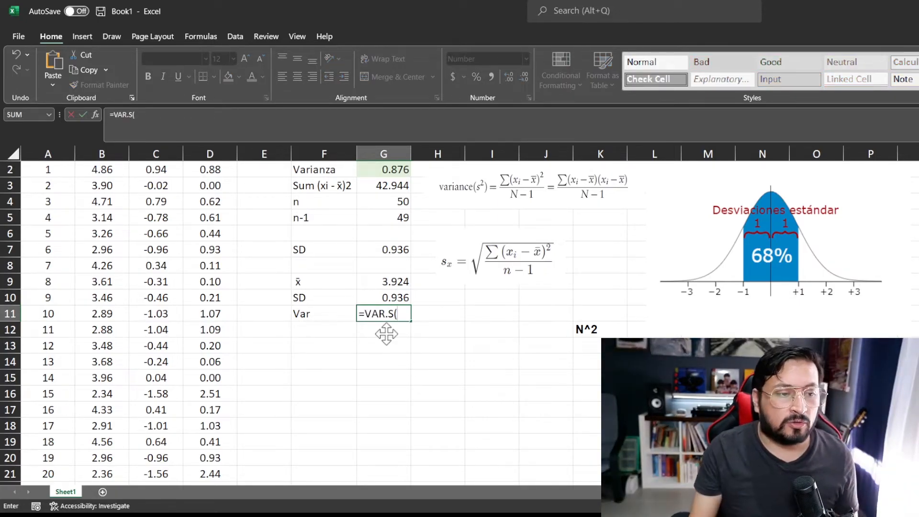
scroll(387, 335, up, 1)
click(98, 188)
drag(98, 188, 106, 464)
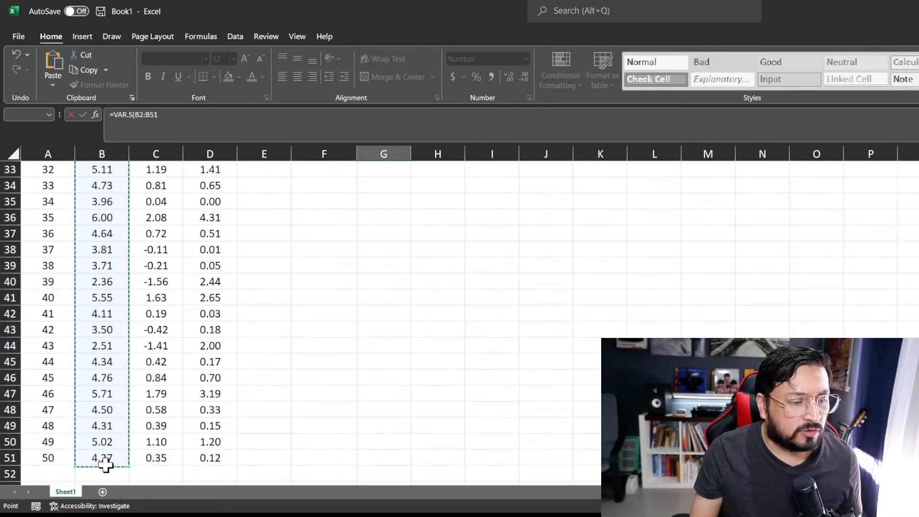
key(Return)
scroll(376, 352, up, 3)
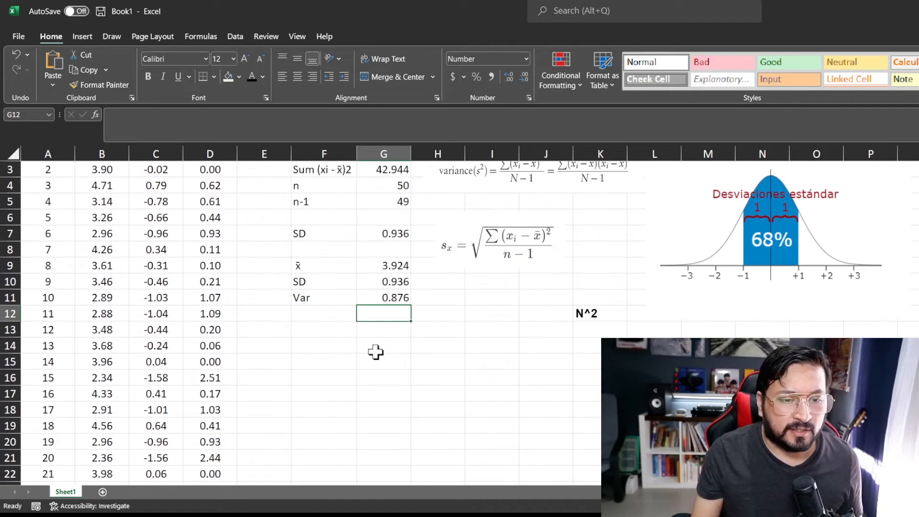
click(402, 298)
scroll(402, 297, up, 1)
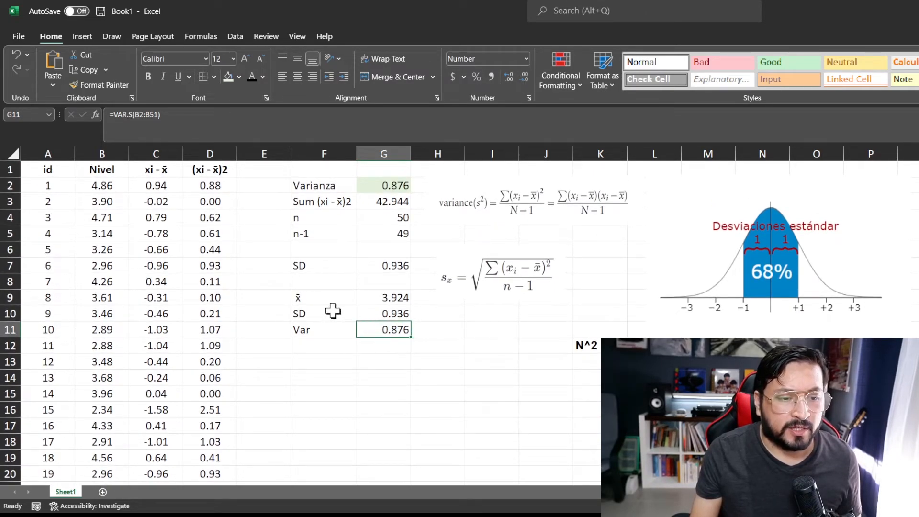
Step: Review the SD and Var results in F10:G11 and examine the normal distribution picture showing the standard deviations
drag(317, 311, 379, 333)
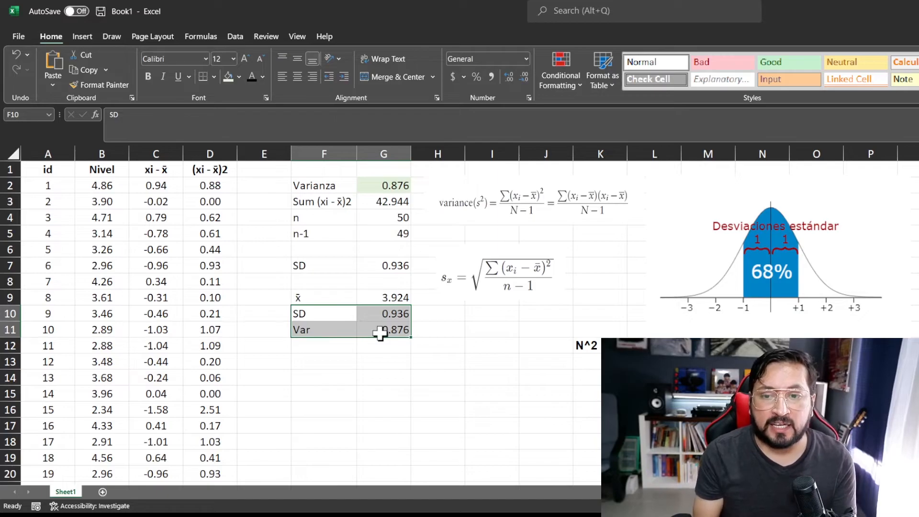
click(771, 316)
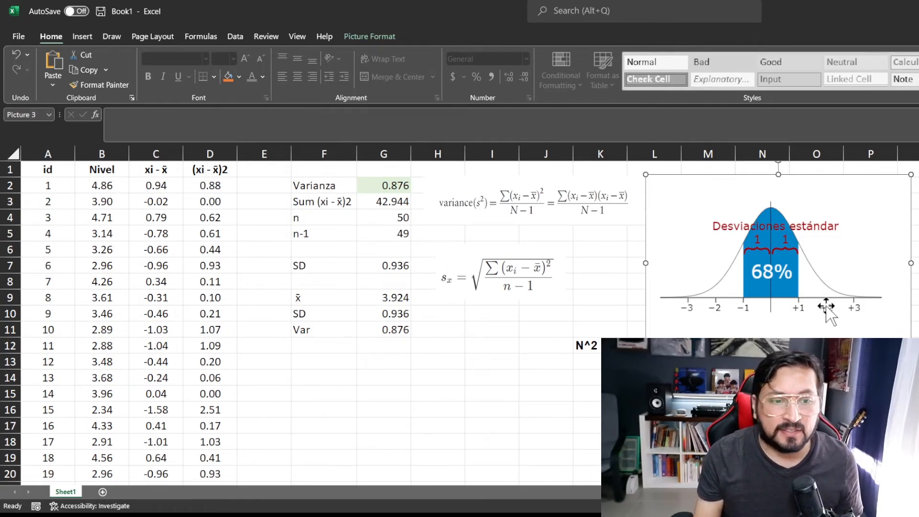
scroll(307, 323, down, 1)
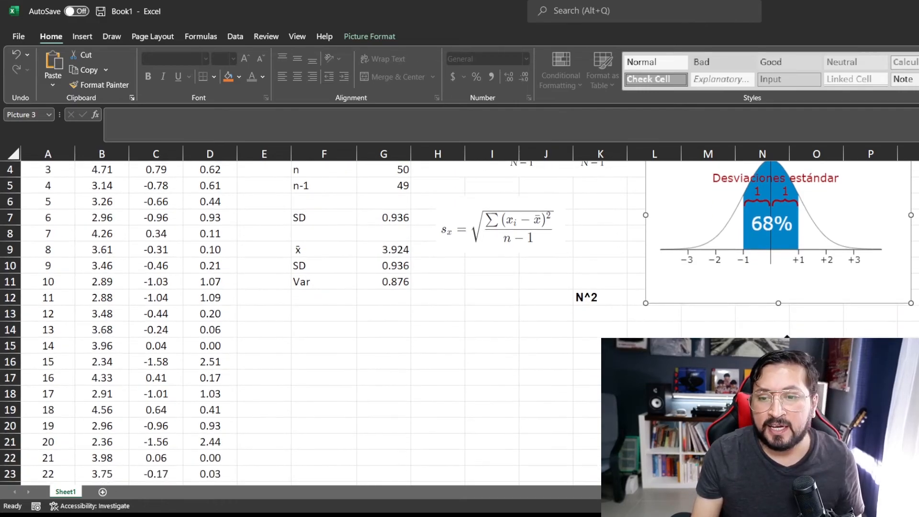
scroll(787, 337, down, 1)
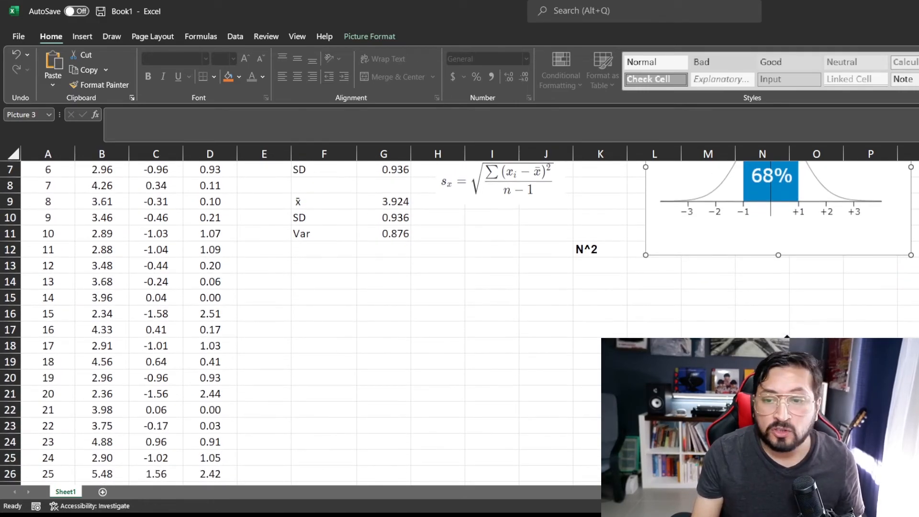
scroll(460, 324, up, 2)
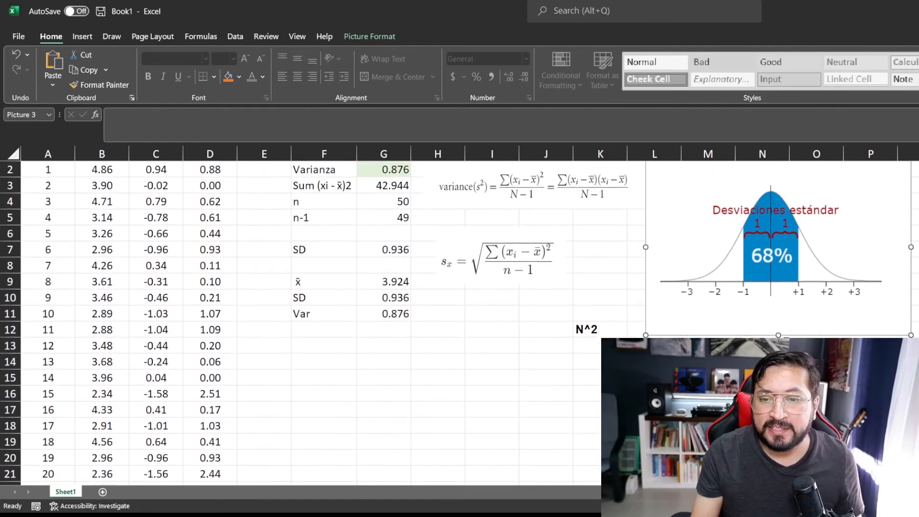